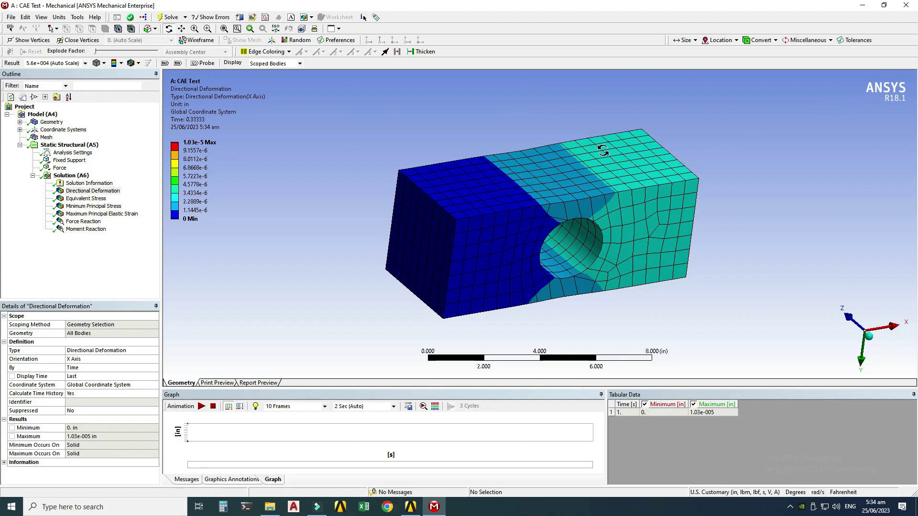
drag(511, 223, 440, 231)
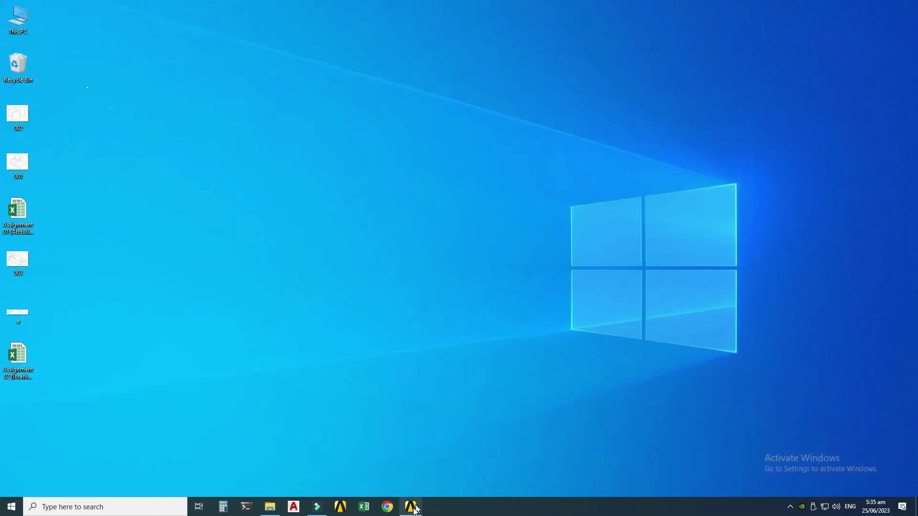
Find and launch Workbench 18.1
click(57, 508)
text(wor)
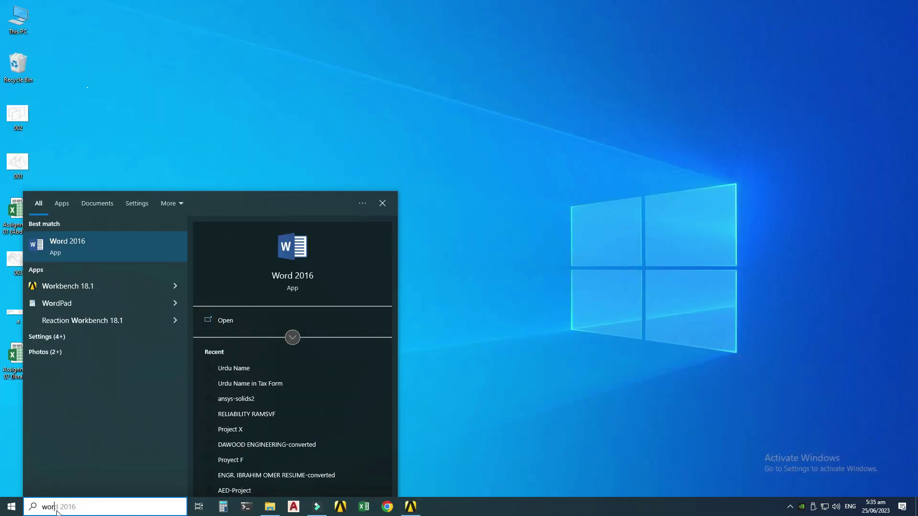
click(72, 286)
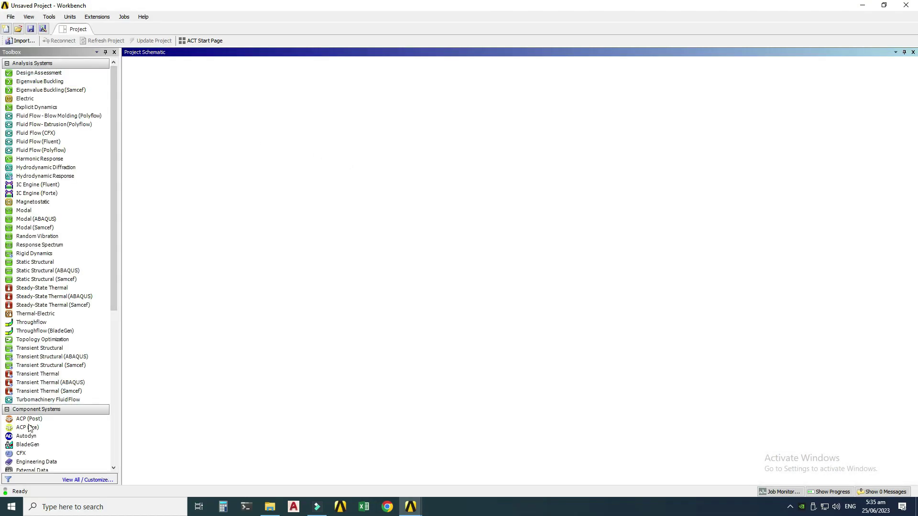
Add a Static Structural analysis system to the project schematic and name it 1st CAE Analysis
drag(116, 143, 105, 128)
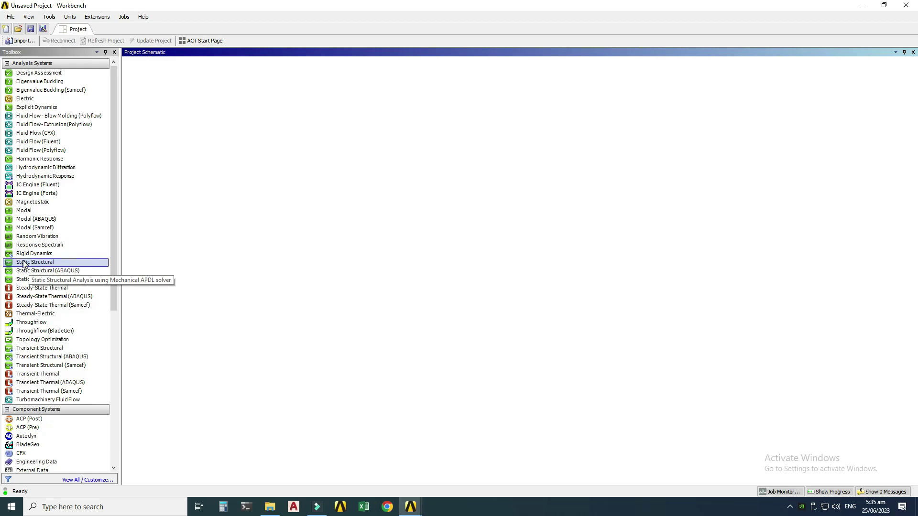
drag(51, 263, 157, 104)
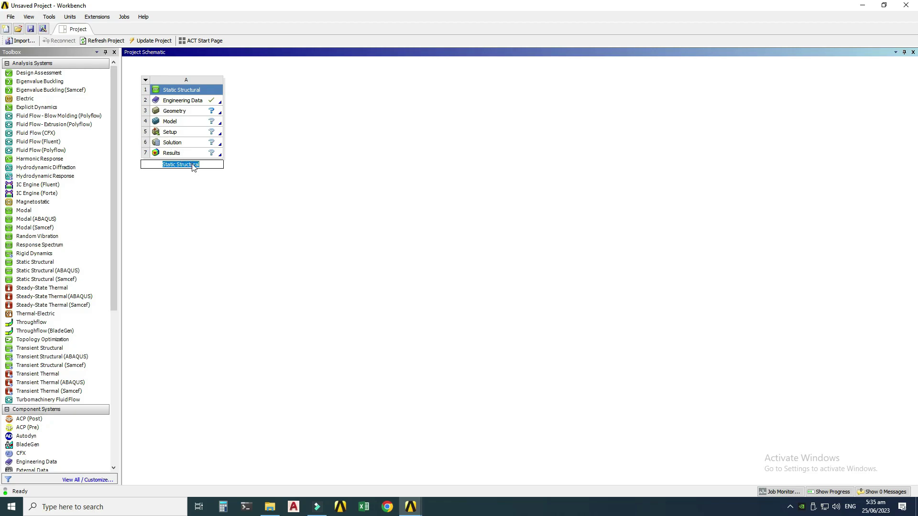
key(BackSpace)
text(1st CAE Analysis)
Open the Engineering Data of the static structural system and check Structural Steel's density and its available units
click(175, 103)
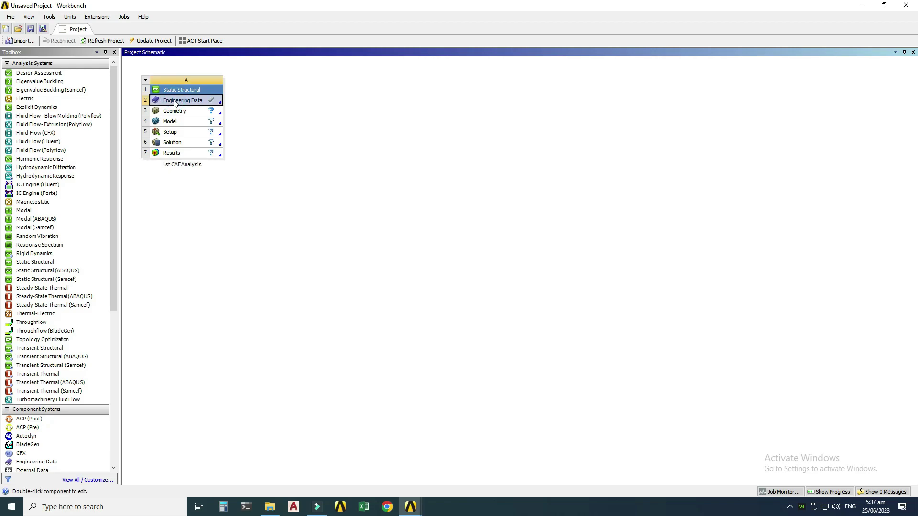
right_click(175, 103)
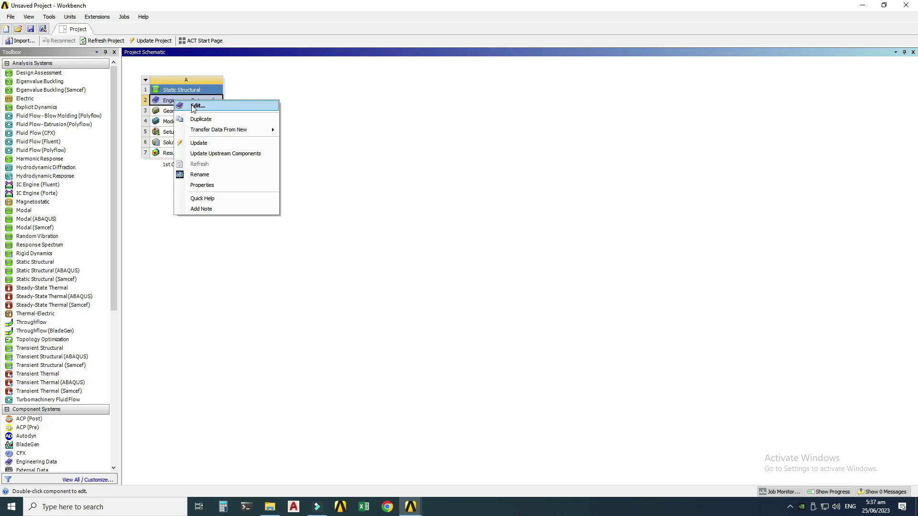
click(191, 105)
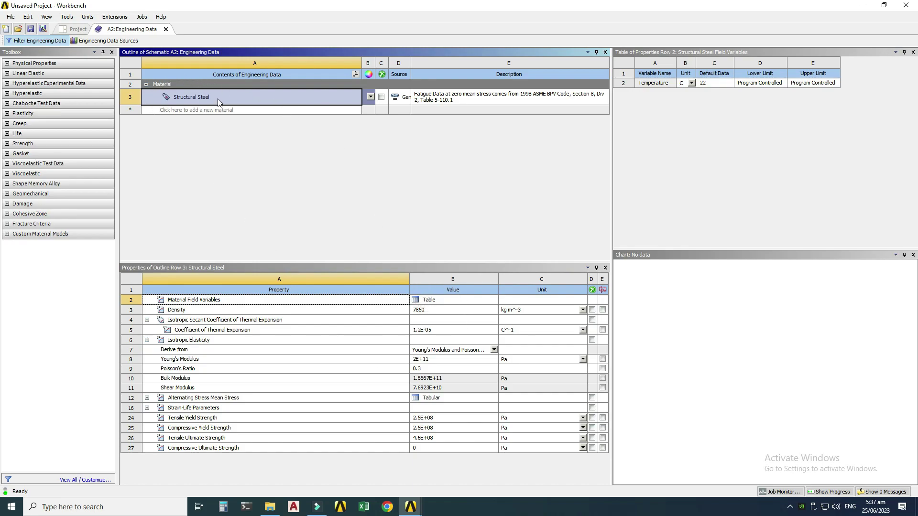
click(434, 312)
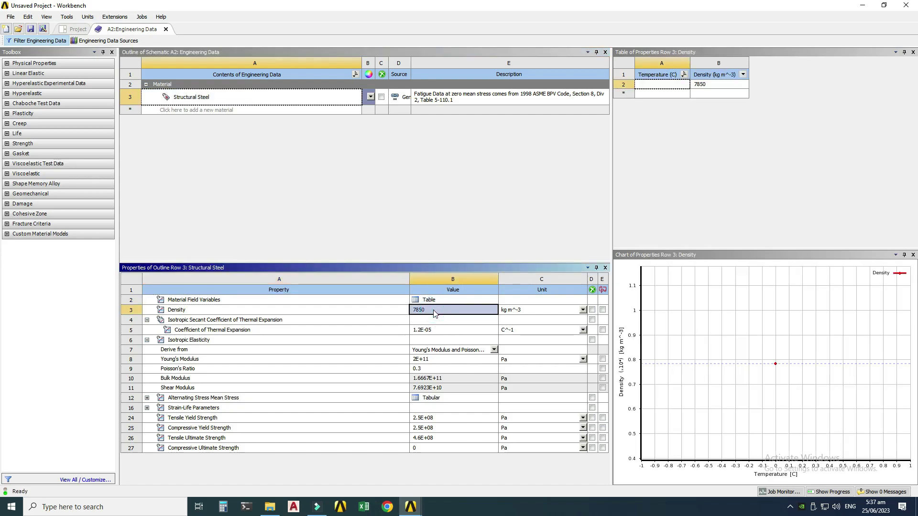
click(434, 312)
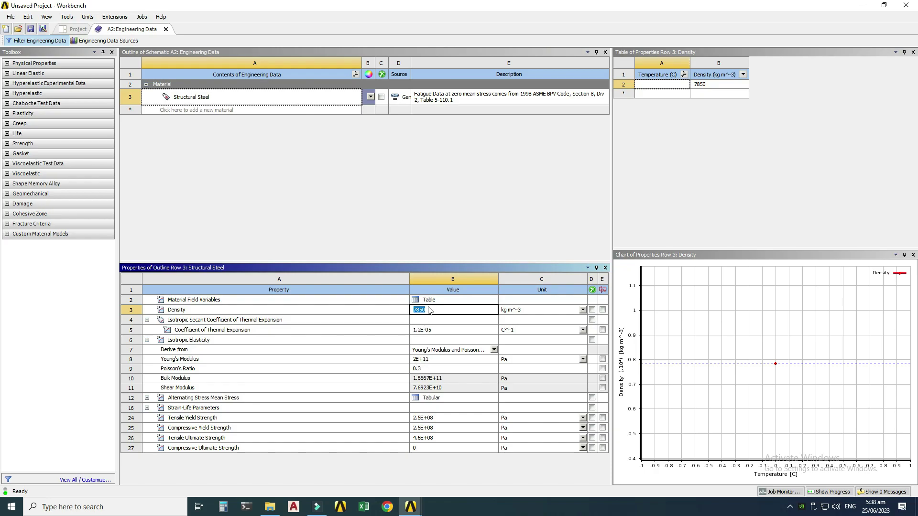
click(583, 310)
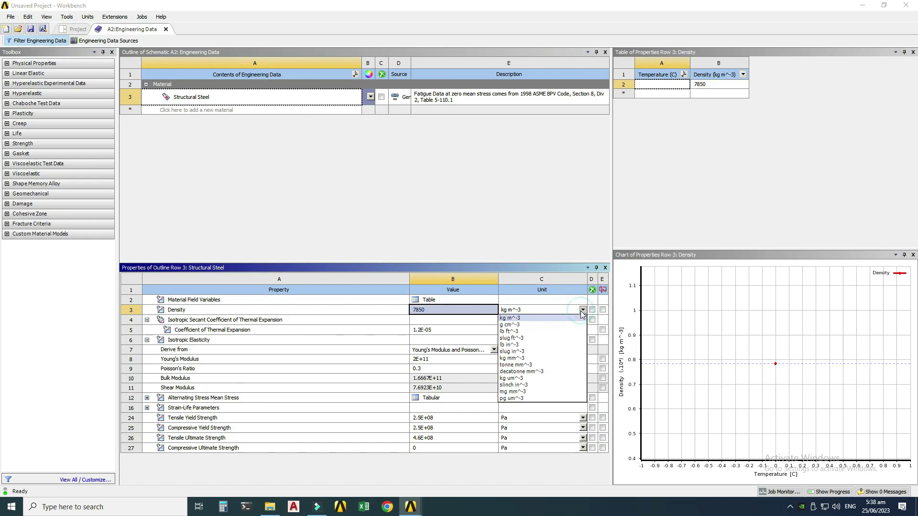
click(525, 234)
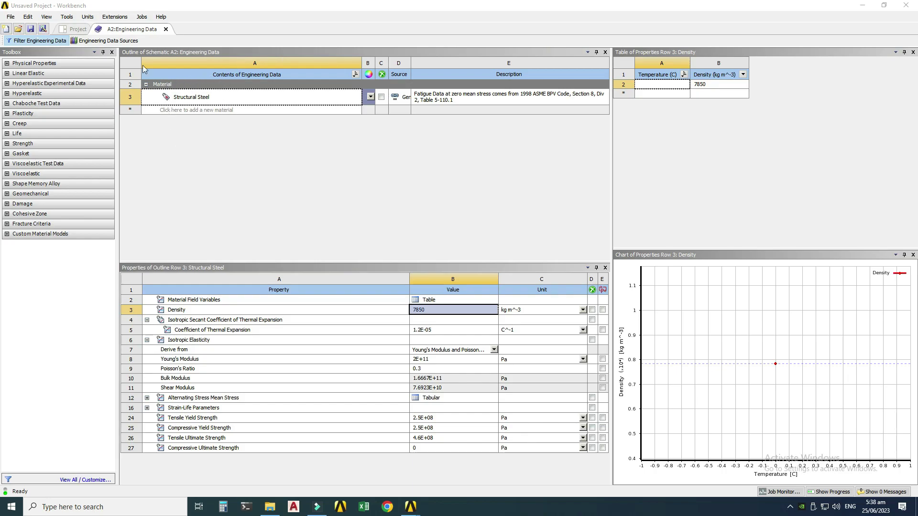
Add Aluminum Alloy from the General Materials data source to the project's engineering data
click(120, 41)
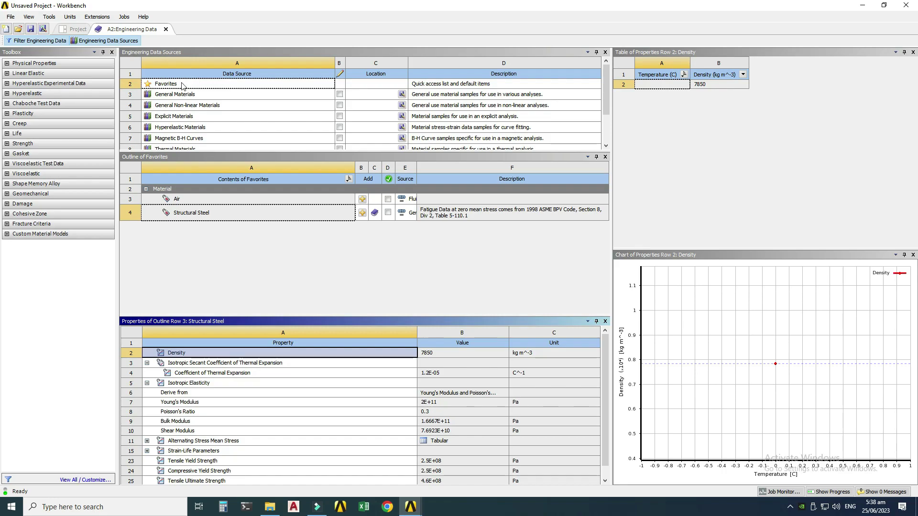
drag(169, 95, 176, 115)
drag(179, 96, 180, 96)
click(177, 94)
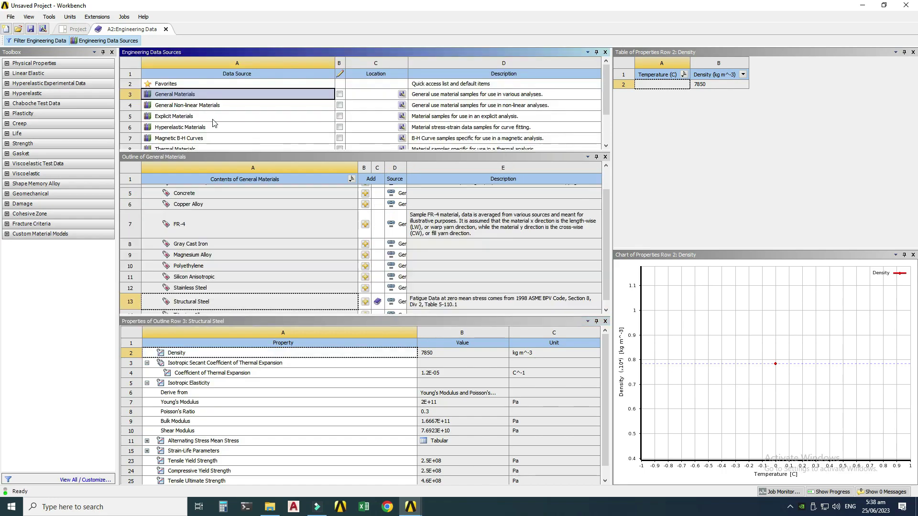
scroll(275, 225, up, 2)
scroll(276, 236, down, 1)
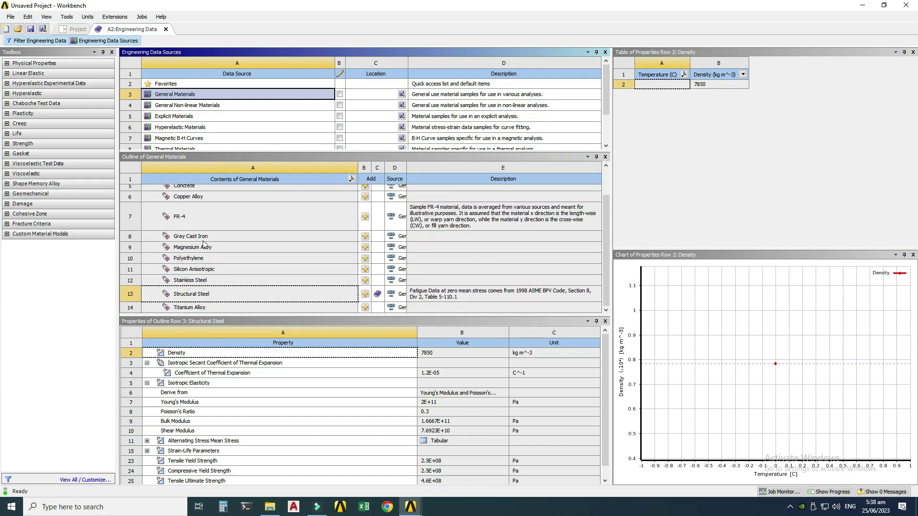
scroll(192, 251, up, 1)
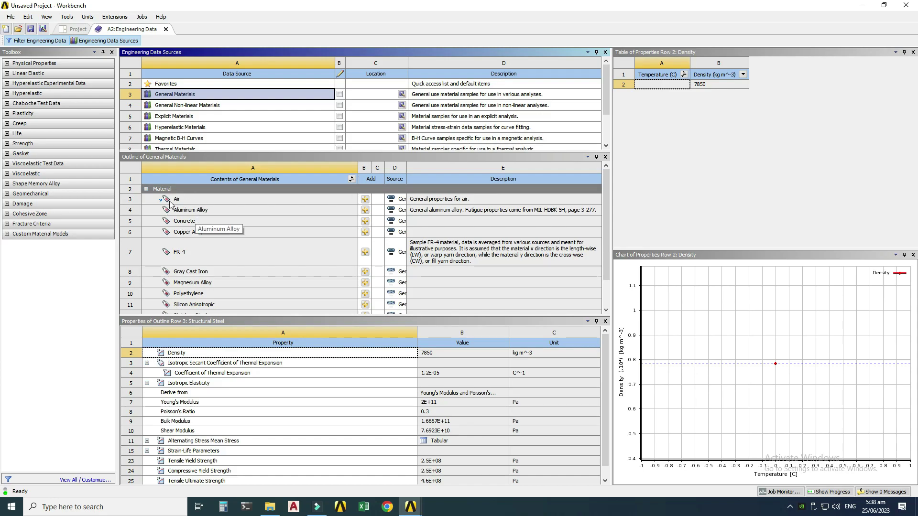
click(209, 211)
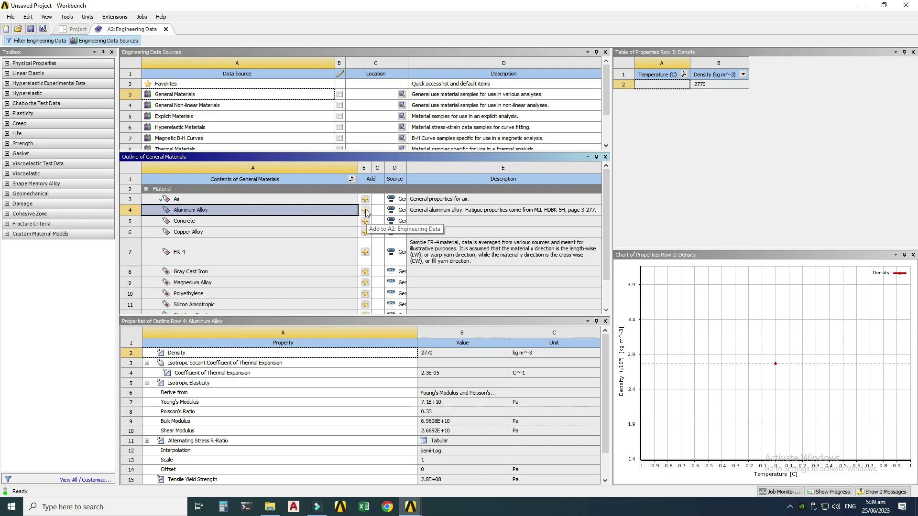
click(366, 210)
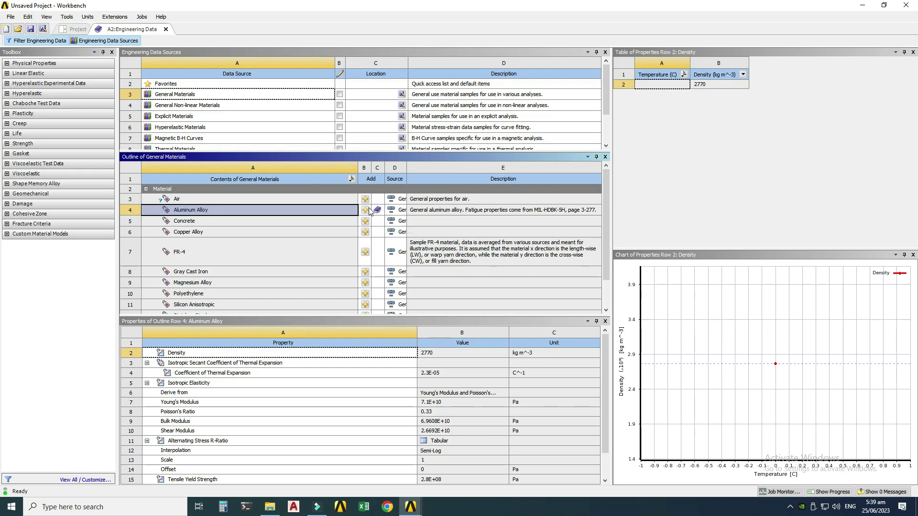
Hide the engineering data sources, look over the project's materials, and close the Engineering Data to return to the project schematic
click(94, 42)
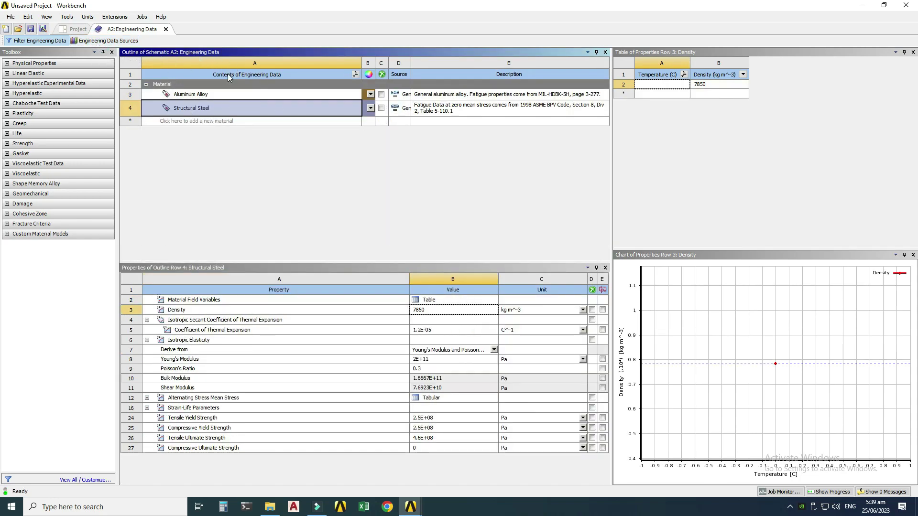
click(222, 96)
click(212, 103)
click(166, 30)
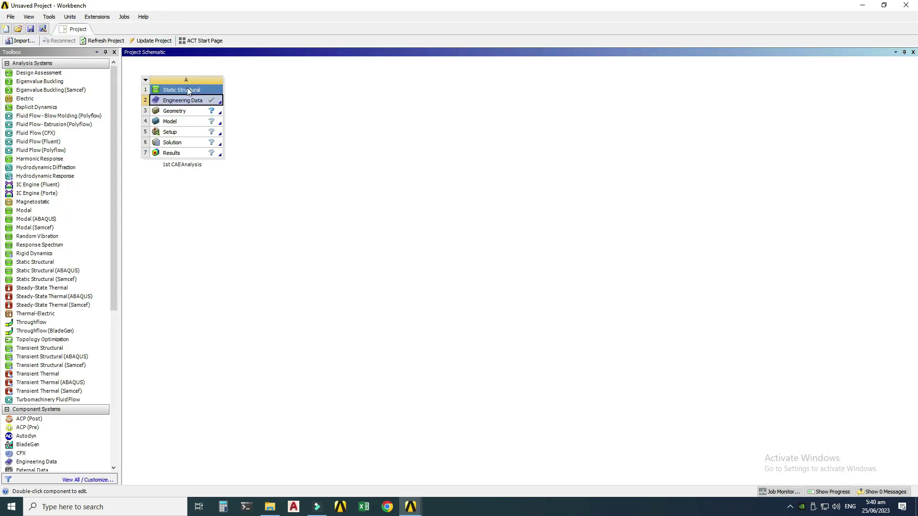
Create a new DesignModeler geometry for the static structural system and set its length unit to inch
click(173, 111)
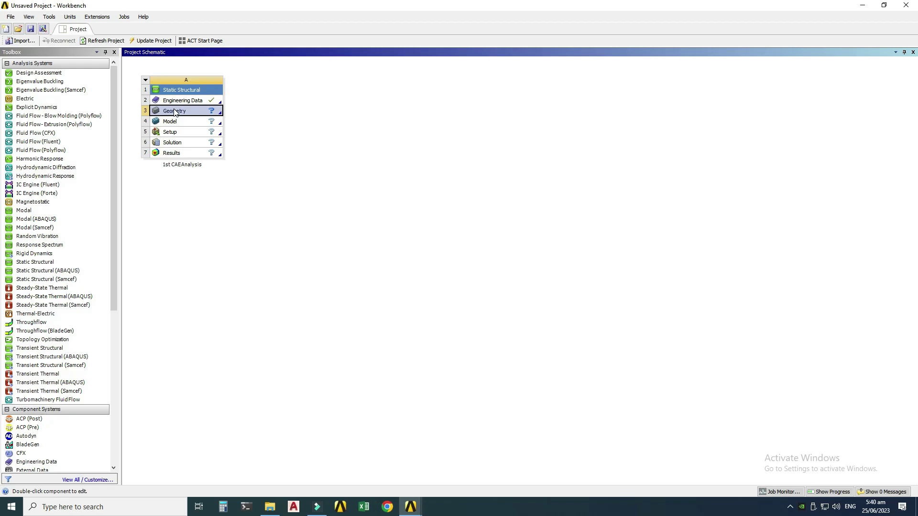
right_click(174, 111)
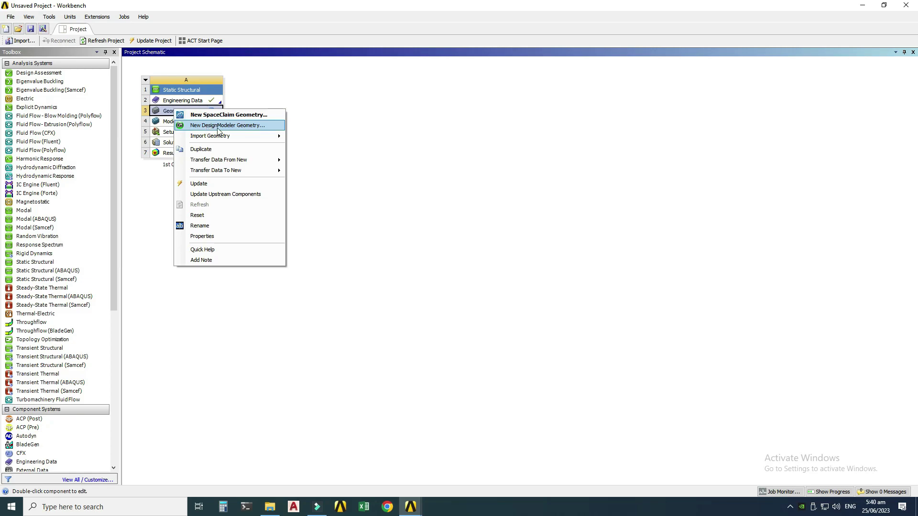
mouse_move(230, 136)
click(211, 125)
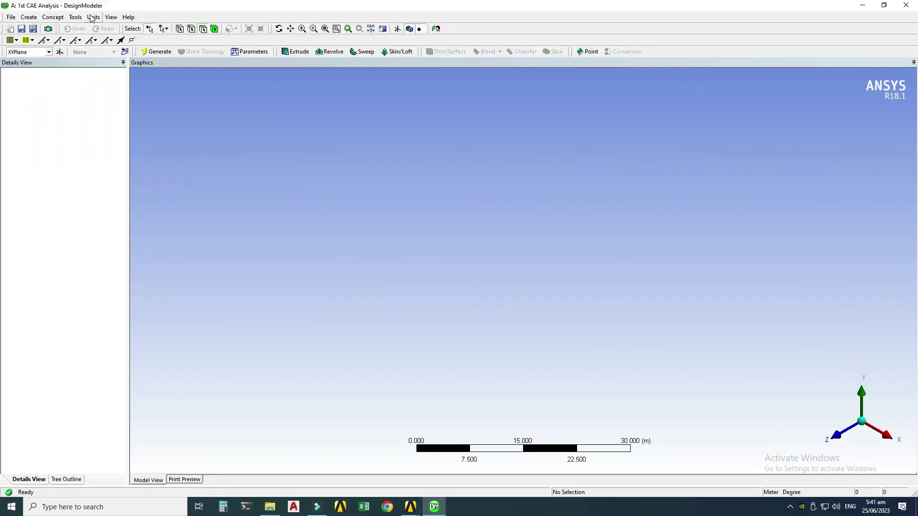
click(92, 18)
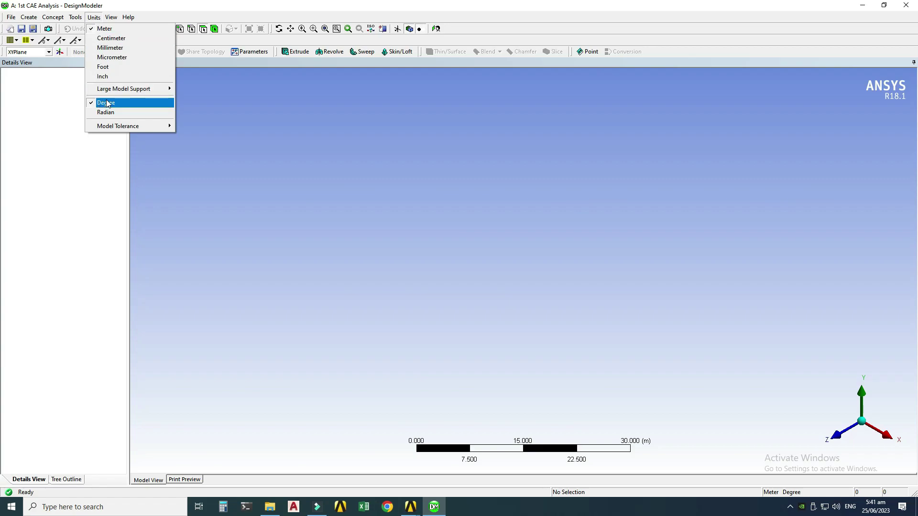
click(107, 77)
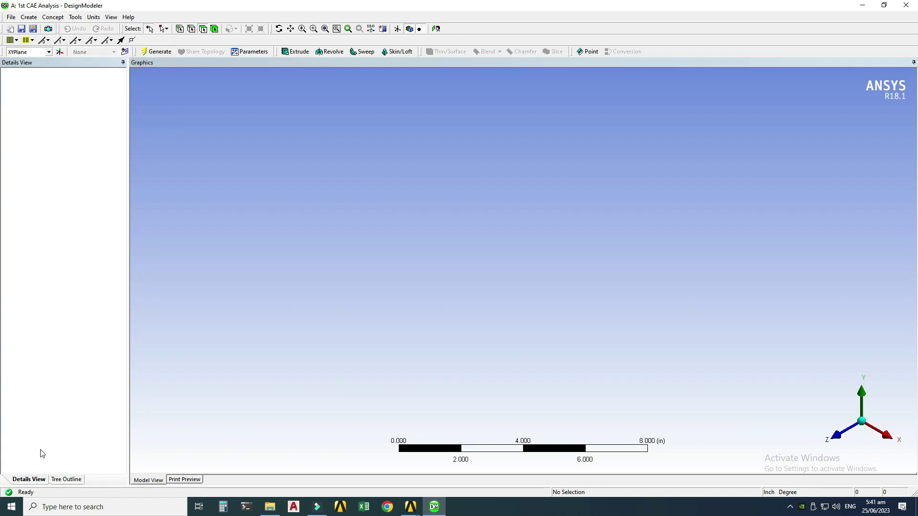
Show the geometry's tree outline and compare the orientations of the XY, ZX and YZ planes
click(64, 480)
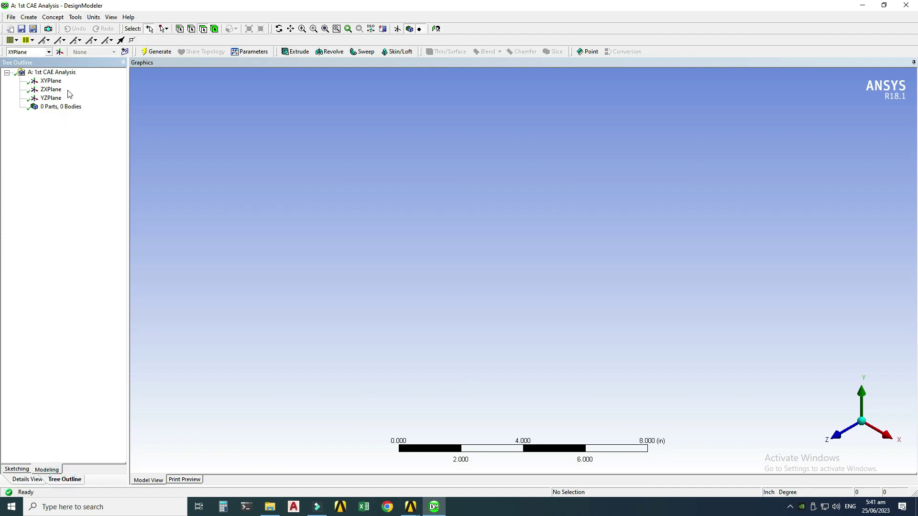
click(51, 80)
click(52, 90)
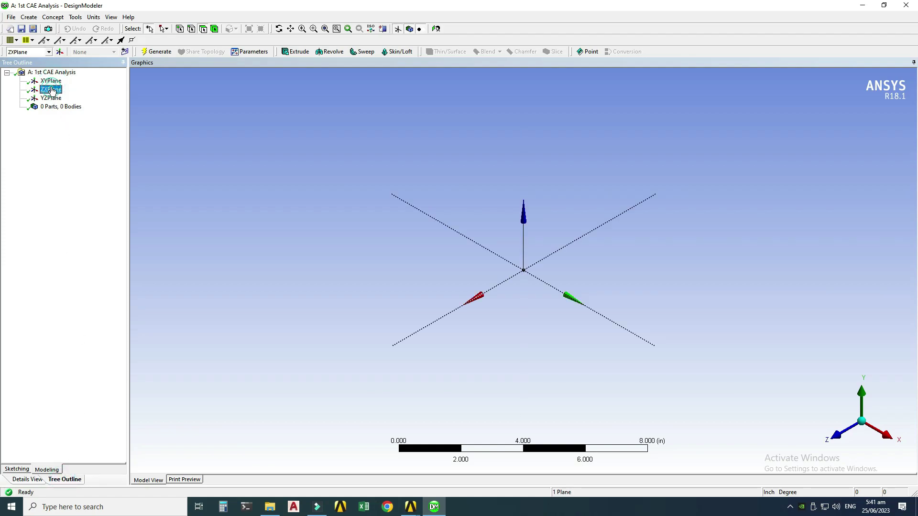
click(52, 82)
click(51, 90)
click(53, 98)
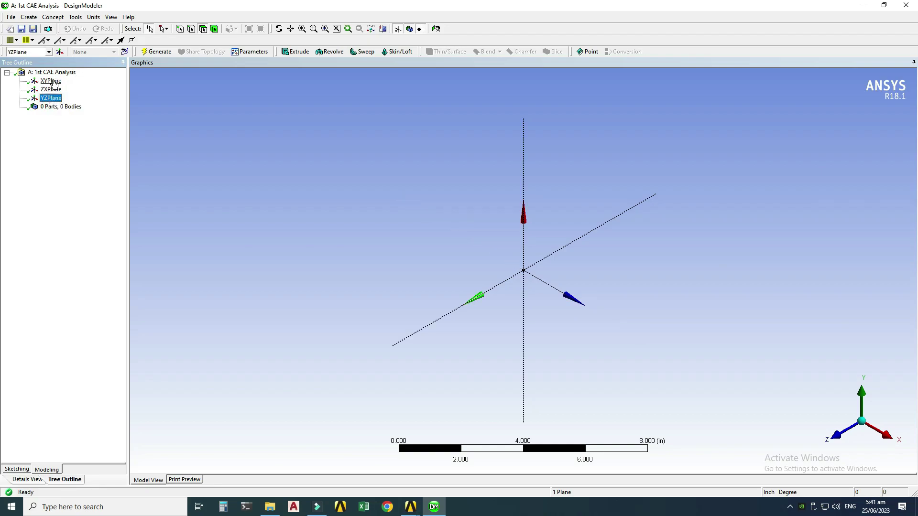
click(53, 82)
click(51, 90)
Select XYPlane, orient the view to look straight at it, and enter sketching mode
click(55, 82)
right_click(55, 82)
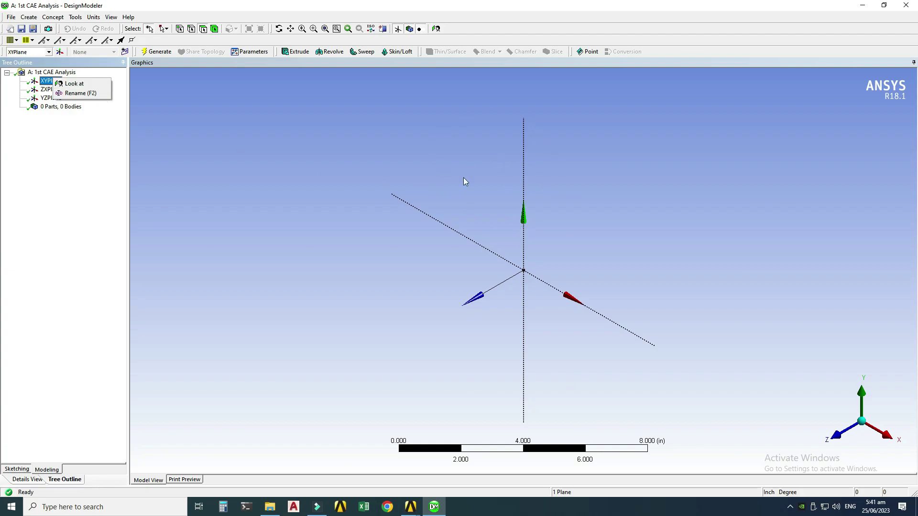
click(88, 82)
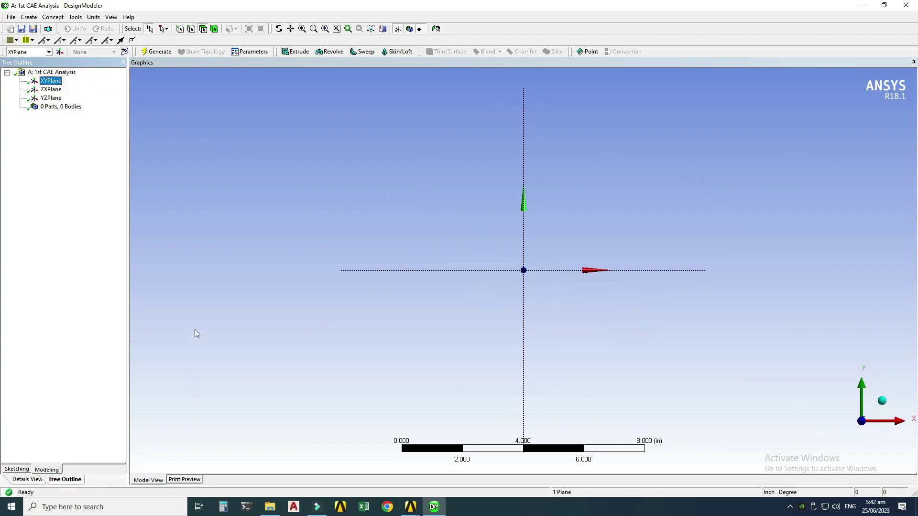
click(15, 469)
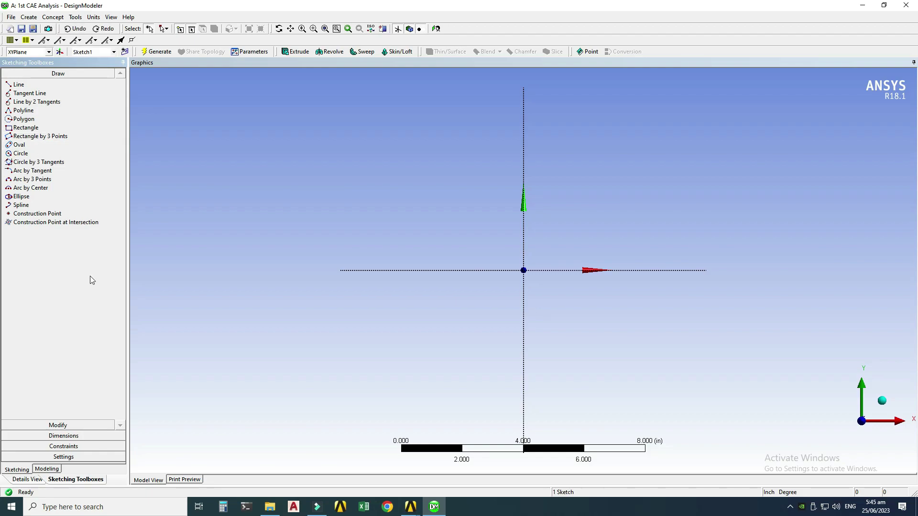
Sketch a rectangle with one corner at the origin, extending along the positive X and Y axes
click(29, 128)
click(523, 270)
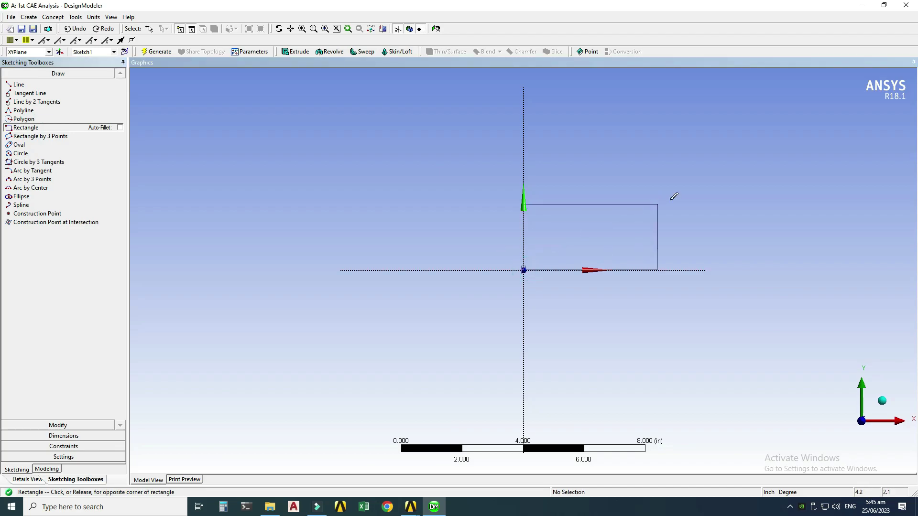
click(754, 156)
key(Escape)
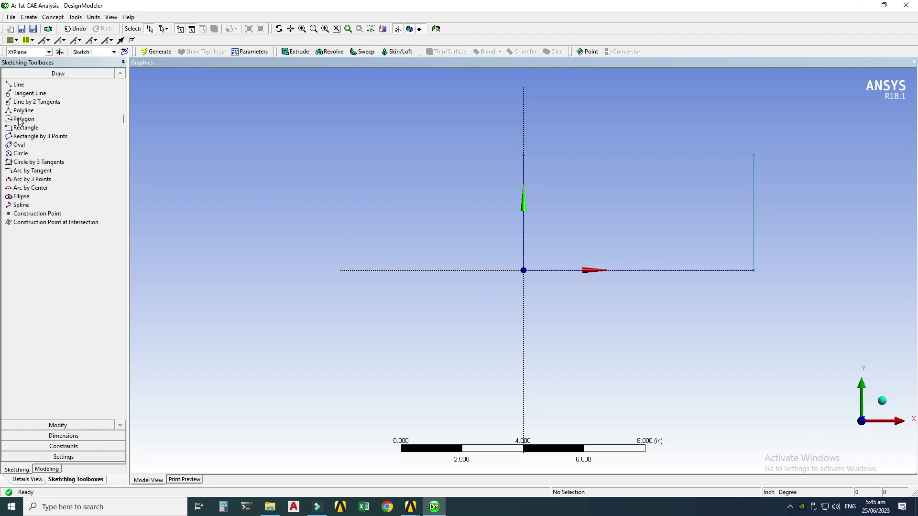
Sketch a circle inside the rectangle, centred near its middle
click(20, 153)
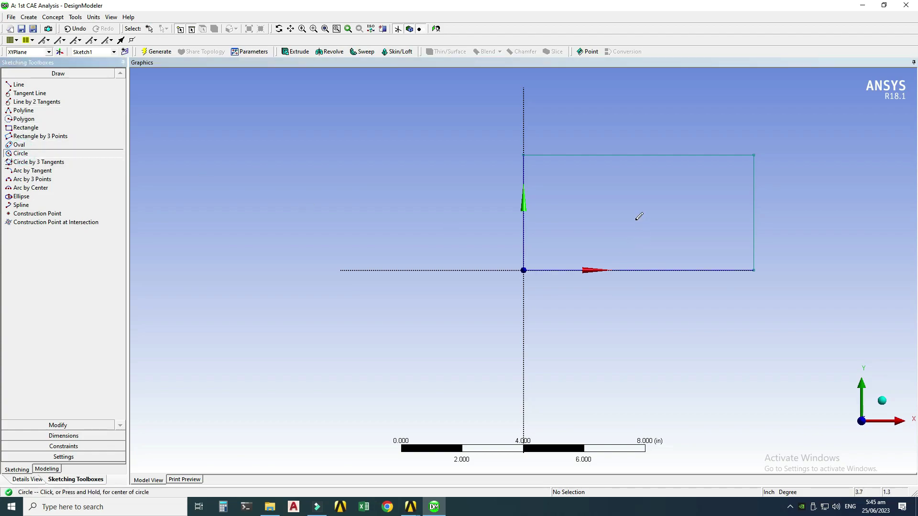
click(651, 206)
click(623, 213)
click(621, 220)
key(Escape)
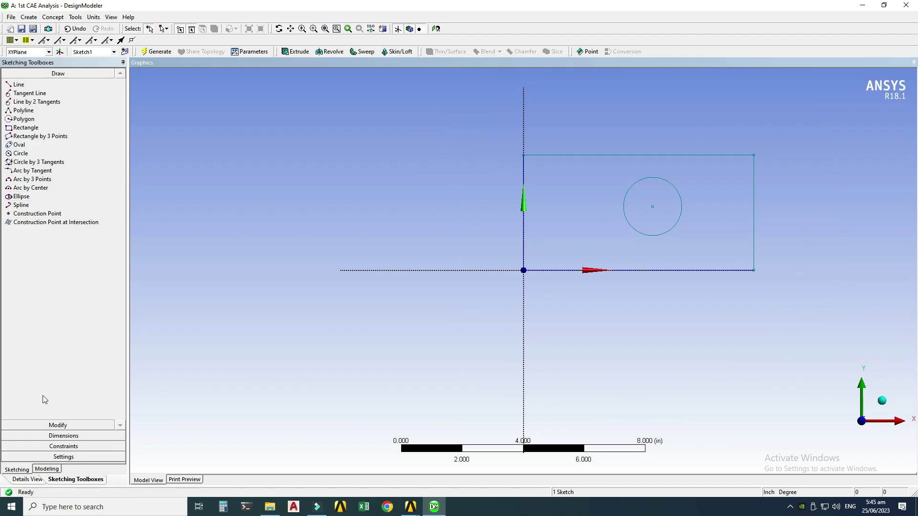
Add a general dimension for the rectangle's horizontal length, placed below its bottom edge
click(45, 435)
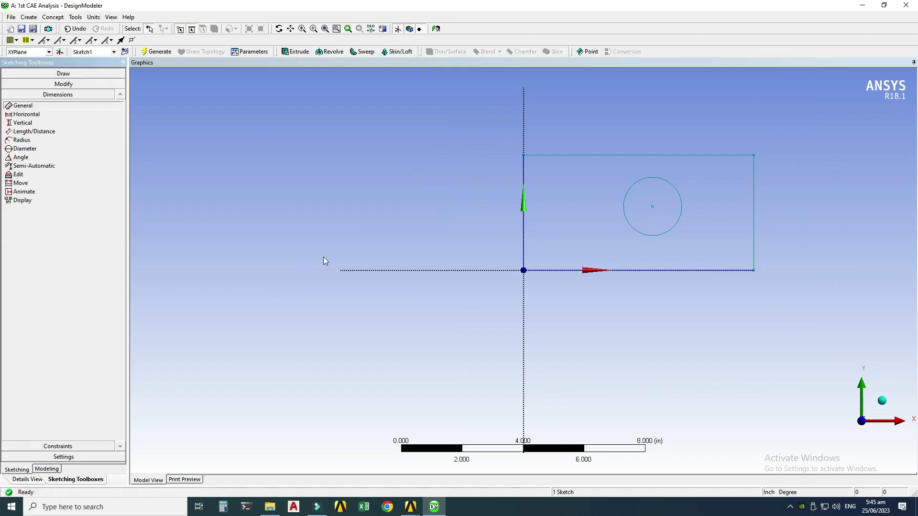
click(611, 270)
click(619, 329)
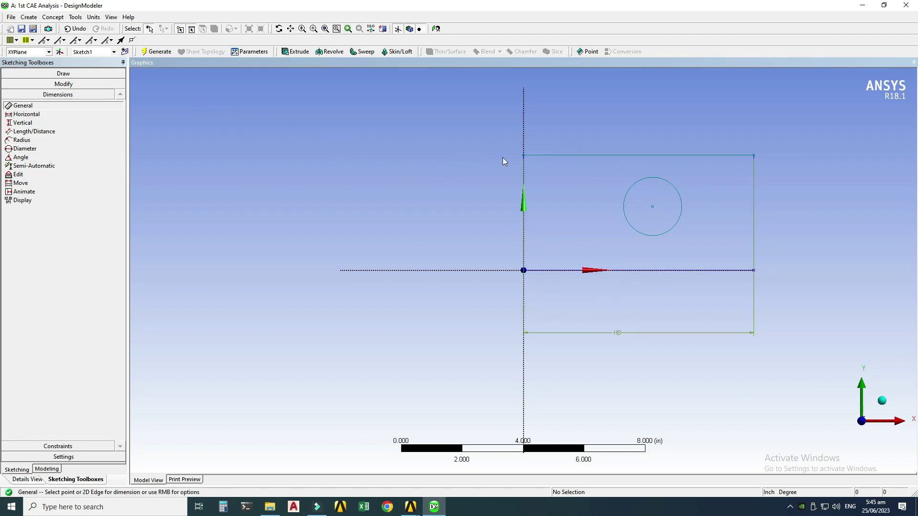
Dimension the rectangle's height as the distance between its top and bottom edges, placed beside the shape on the negative X side
click(534, 153)
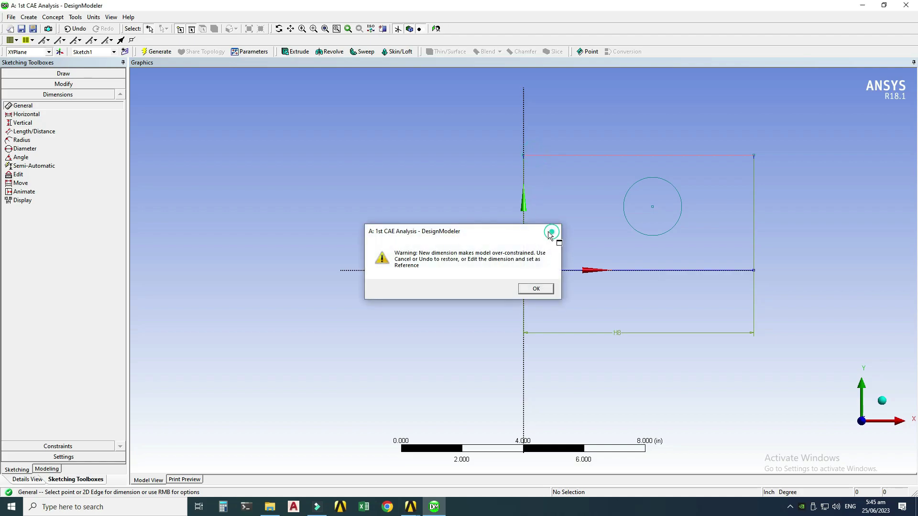
click(553, 232)
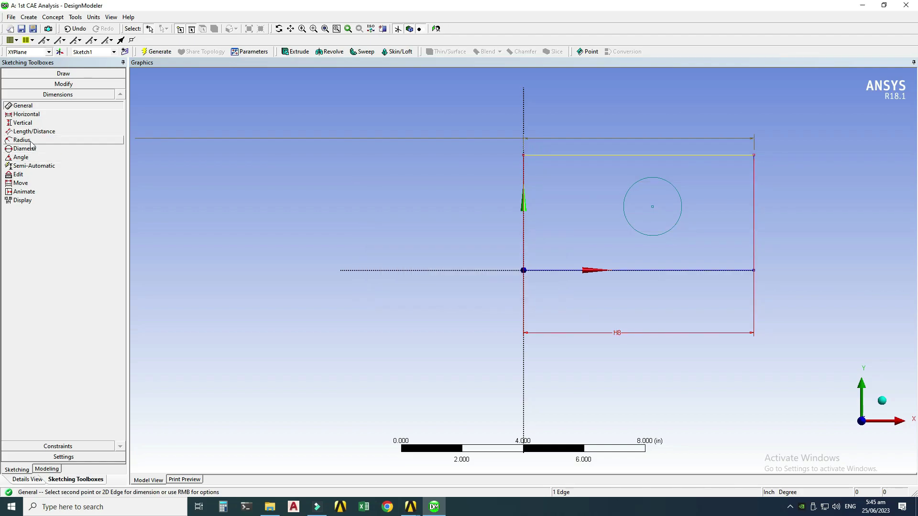
click(40, 131)
click(595, 156)
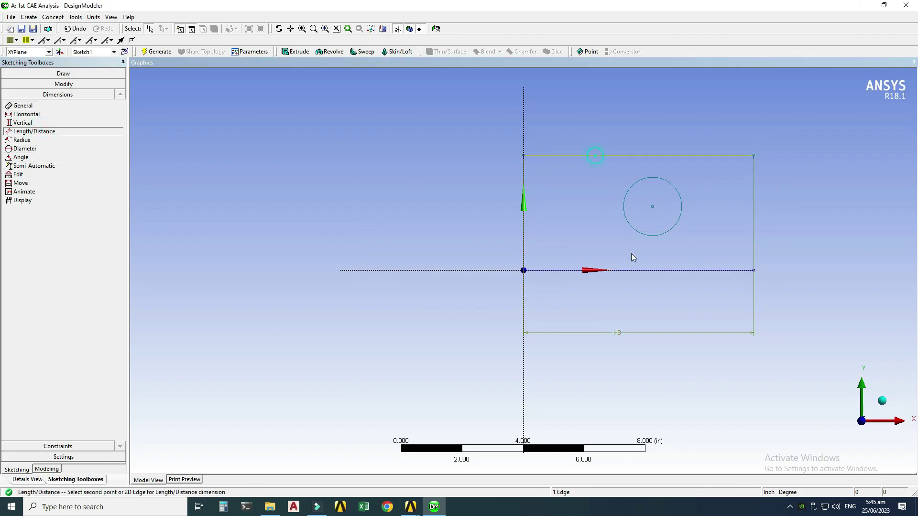
click(629, 270)
click(463, 226)
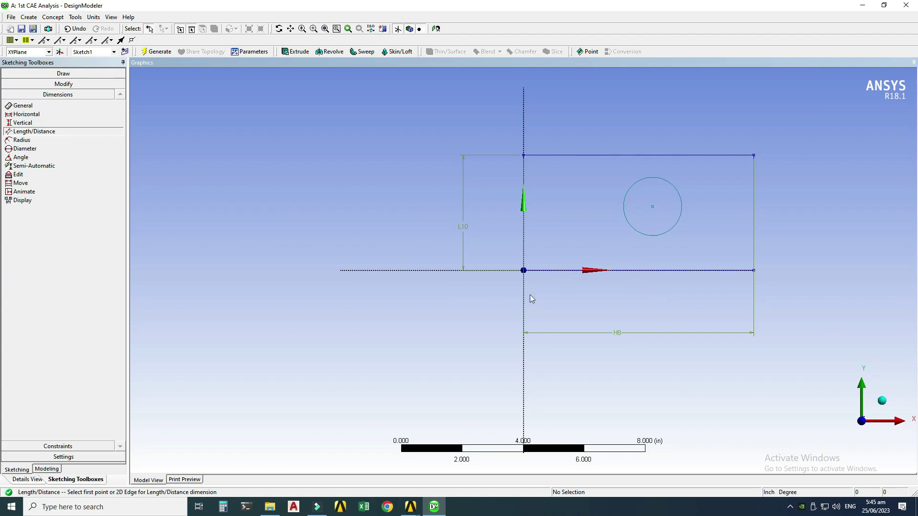
Add a diameter dimension to the circle, placed outside the rectangle below the origin
click(25, 148)
click(630, 225)
click(460, 343)
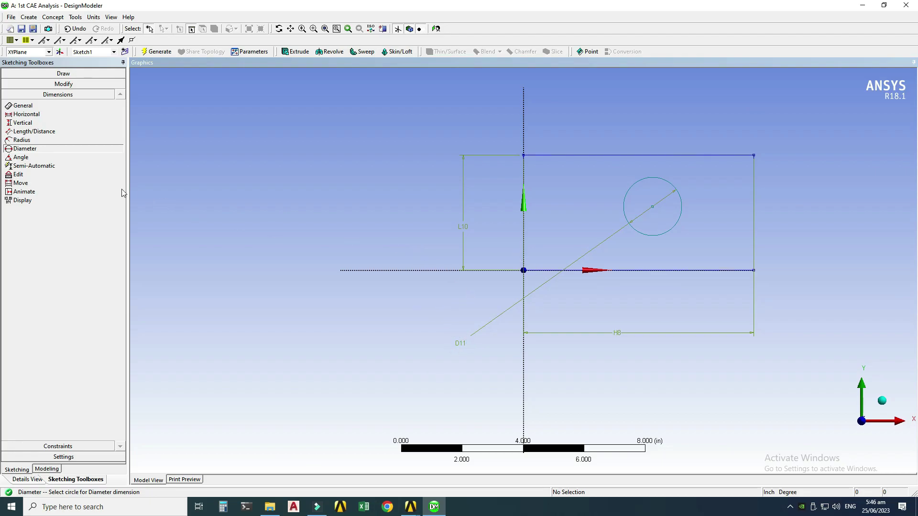
Dimension the distances from the circle's centre to the Y axis and to the rectangle's top edge
click(33, 132)
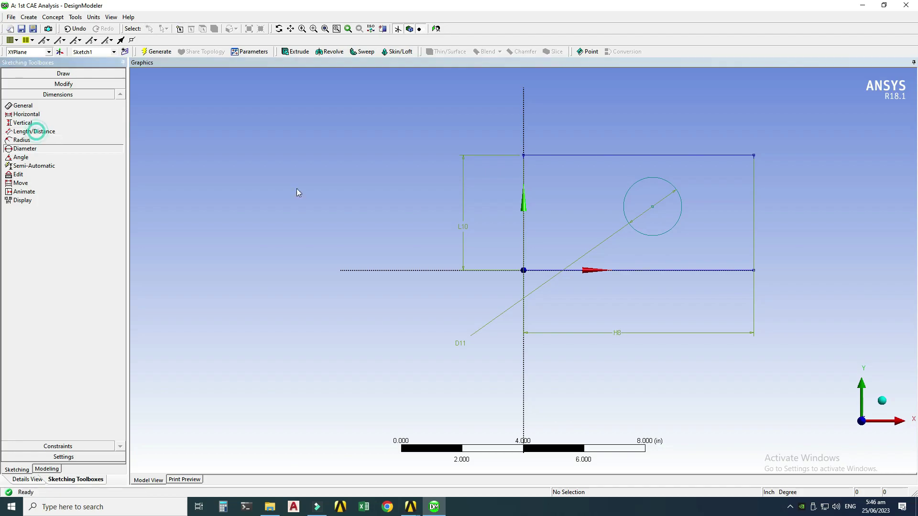
click(652, 208)
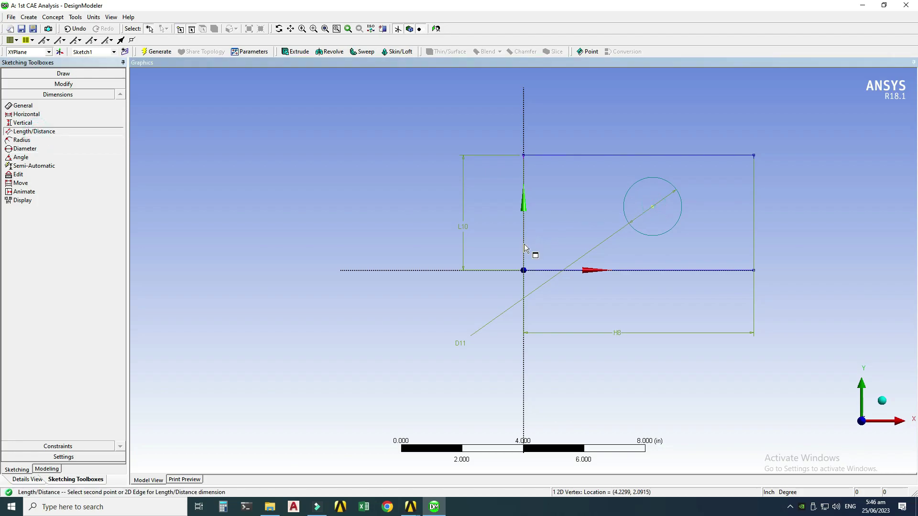
click(524, 168)
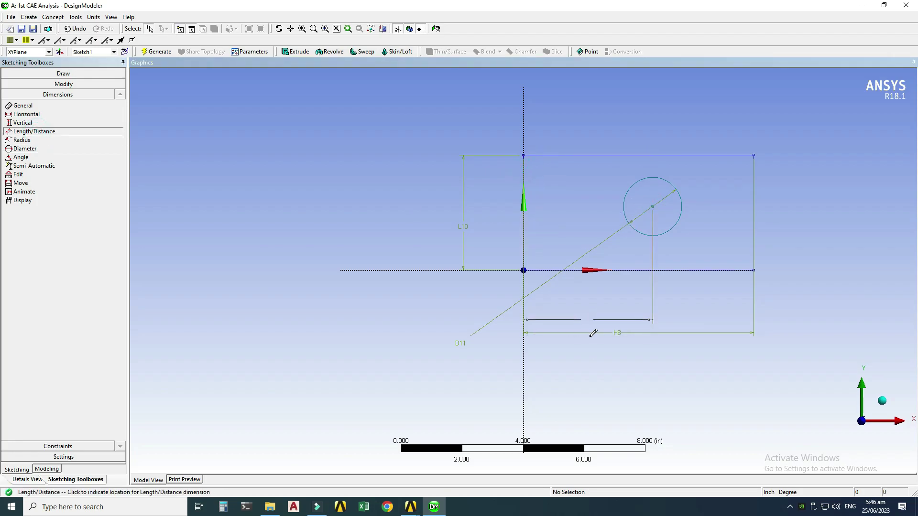
click(593, 309)
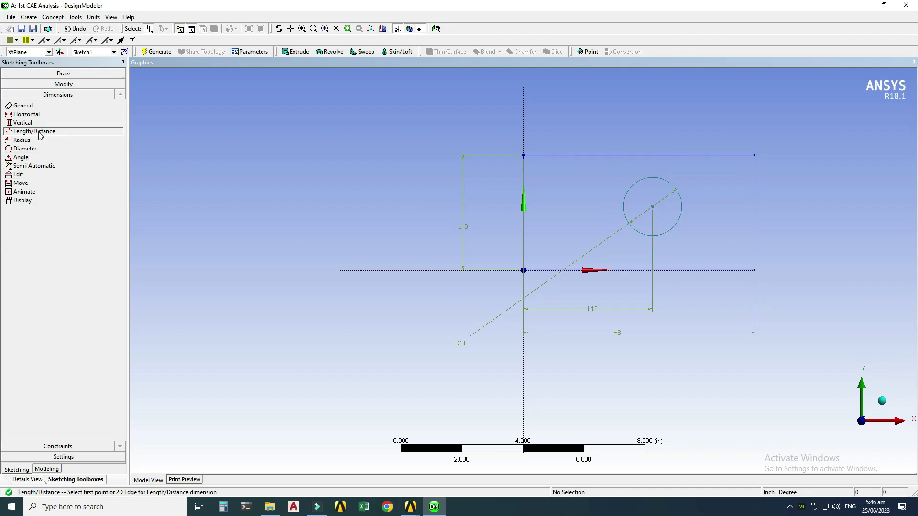
click(652, 205)
click(655, 156)
click(499, 184)
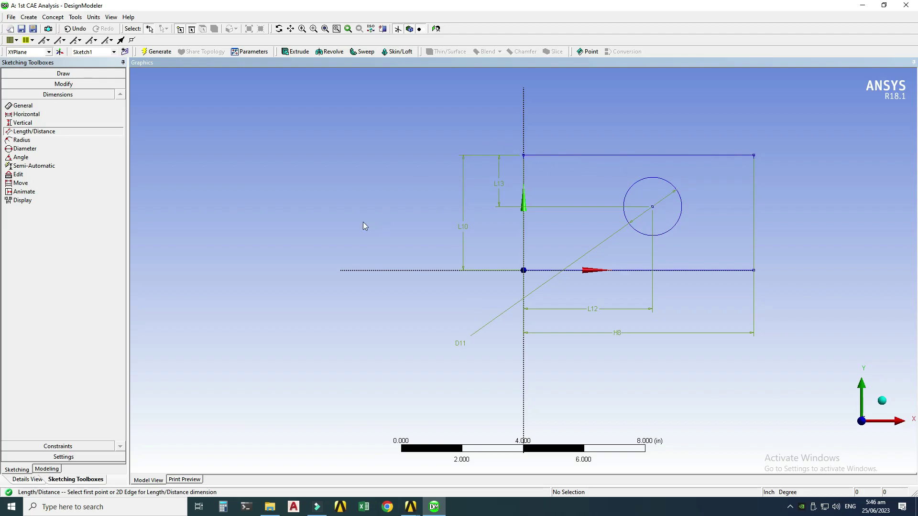
Set the rectangle's horizontal length dimension H8 to 10 in
click(27, 480)
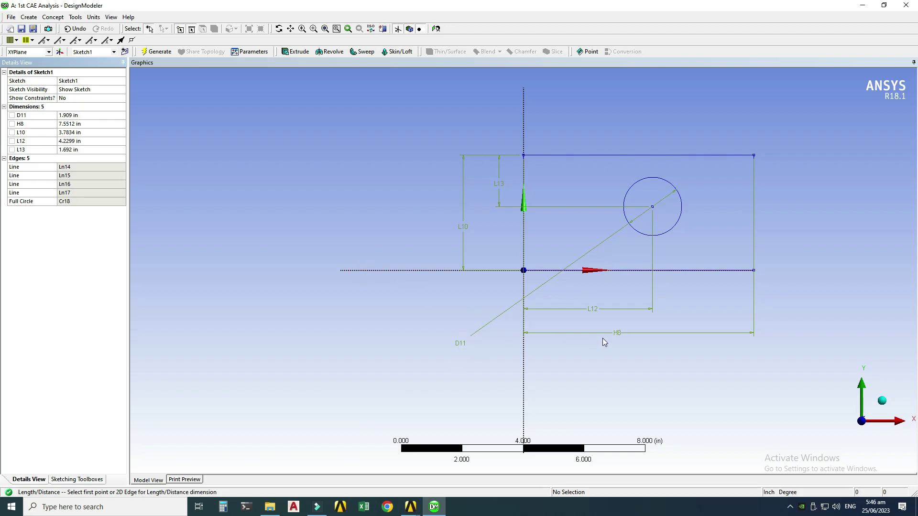
click(75, 123)
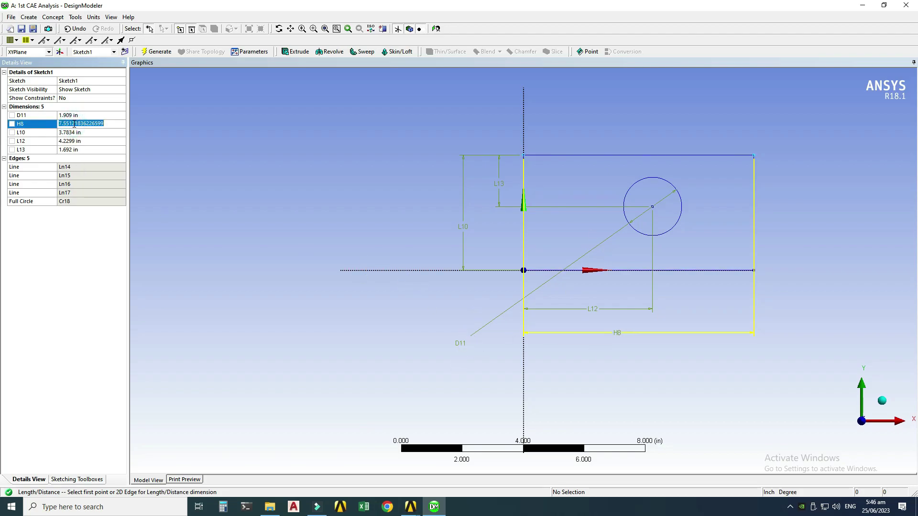
text(10)
key(Return)
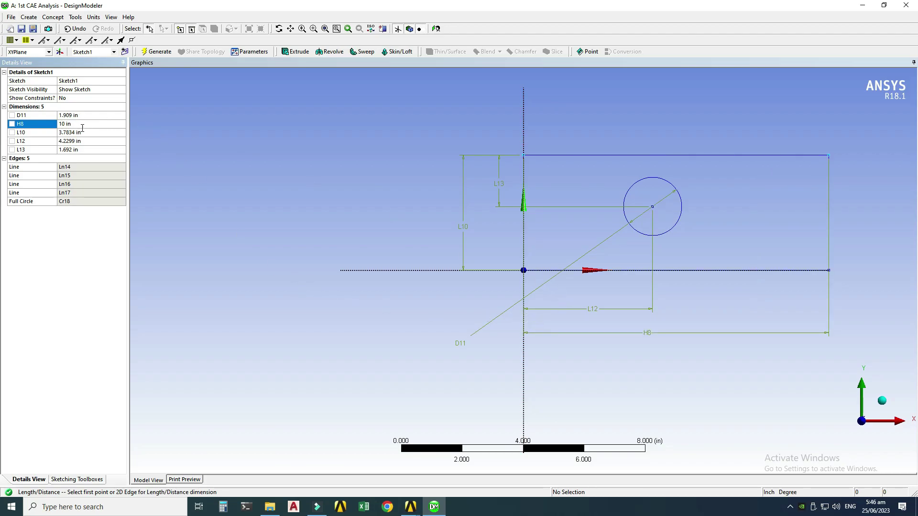
Set the circle centre's distance to the Y axis to 5 in and to the rectangle's top edge to 2 in
click(72, 141)
text(5)
key(Return)
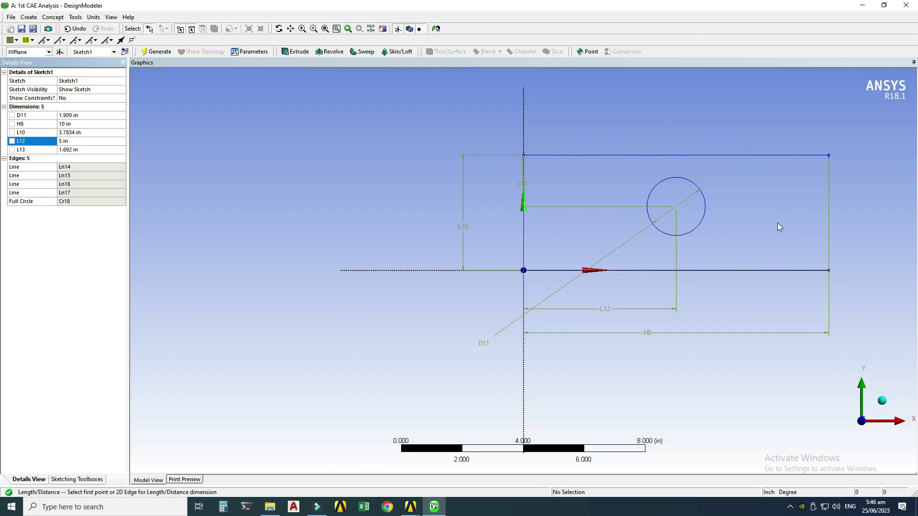
click(61, 149)
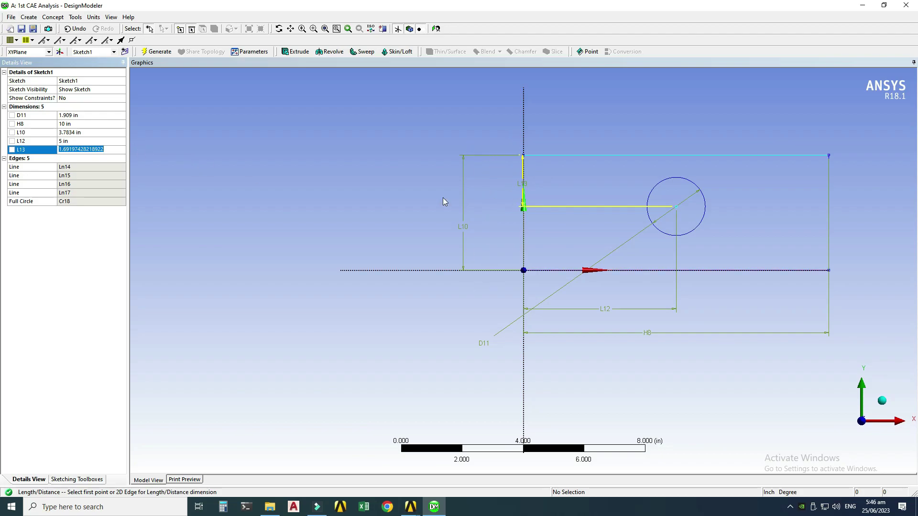
text(2)
key(Return)
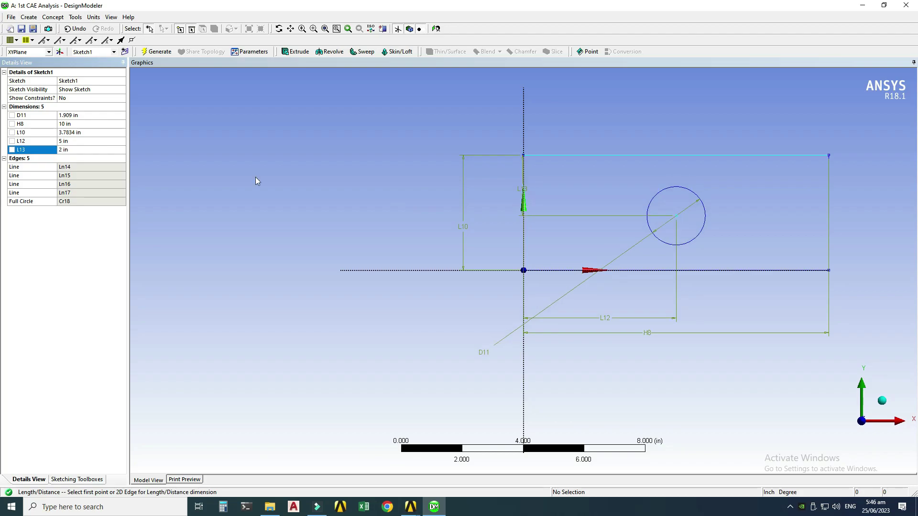
Set the rectangle's height dimension L10 to 4 in
click(88, 137)
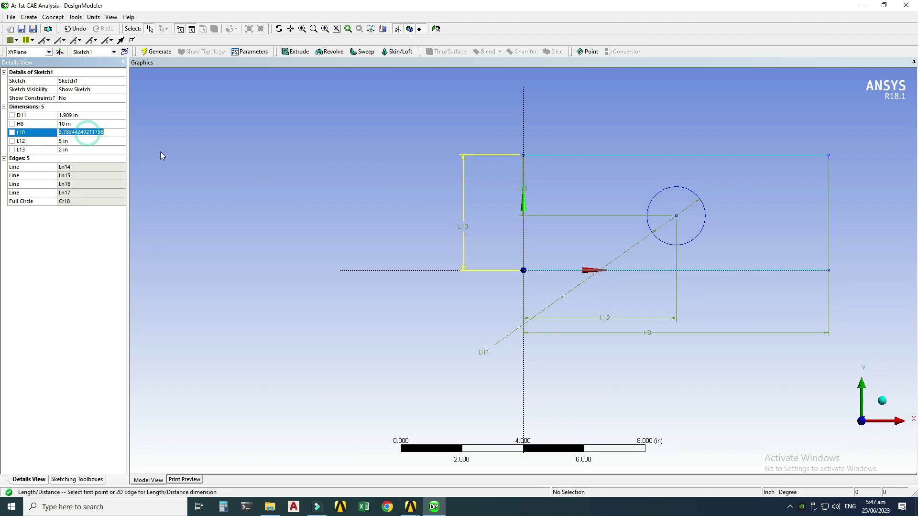
text(4)
key(Return)
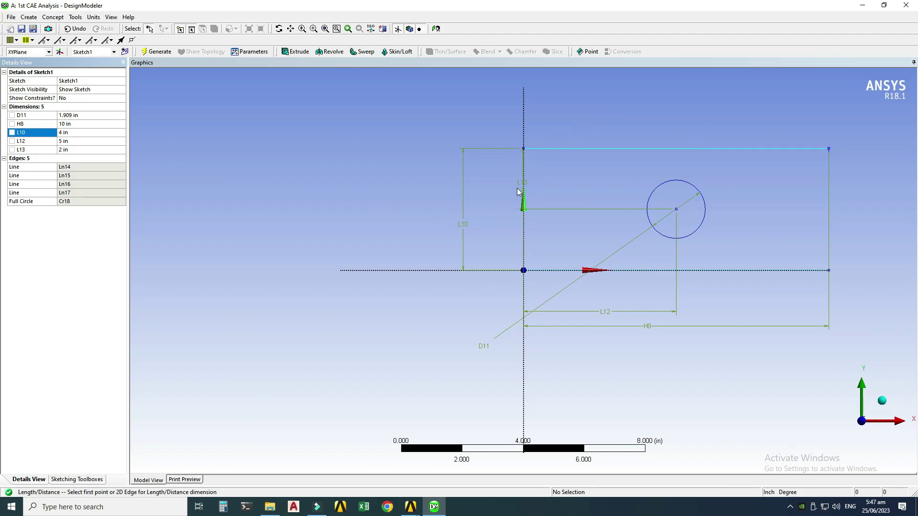
Return to modeling mode, create an Extrude from Sketch1, and set its depth to 2 in
scroll(518, 194, up, 1)
scroll(519, 197, down, 1)
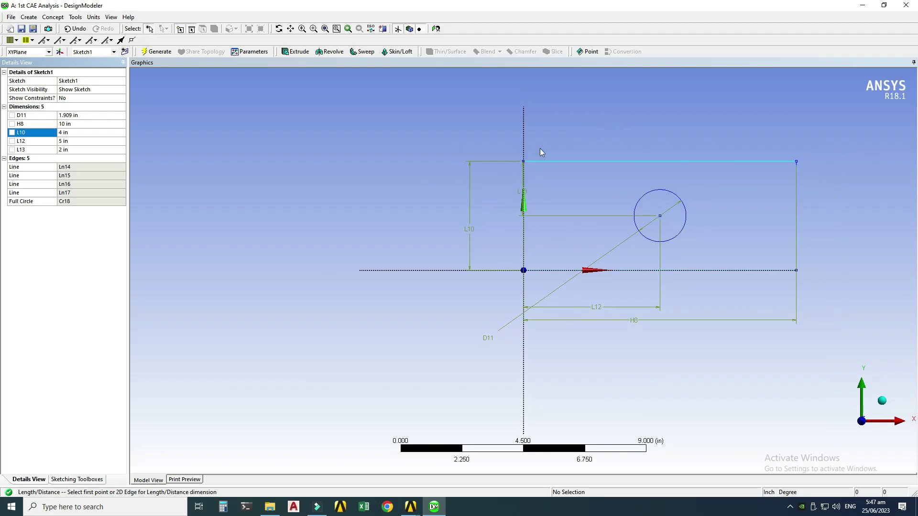
scroll(531, 209, down, 1)
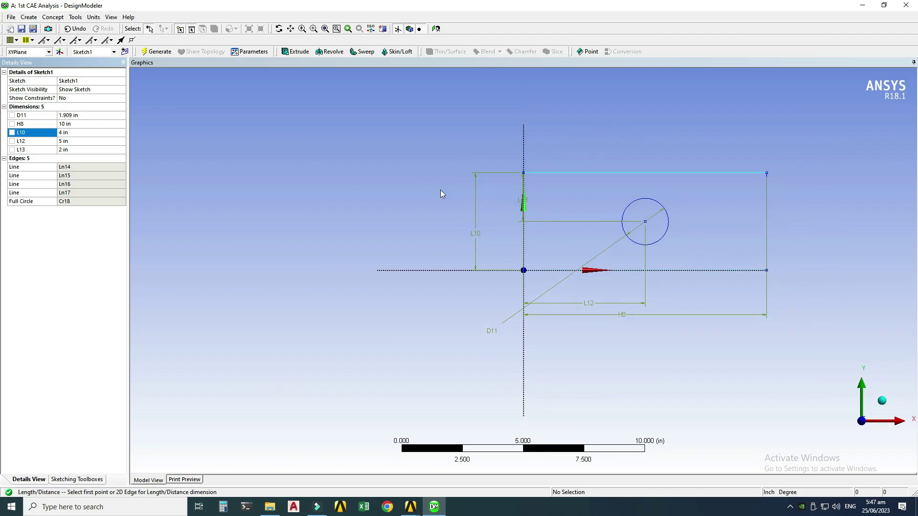
click(70, 480)
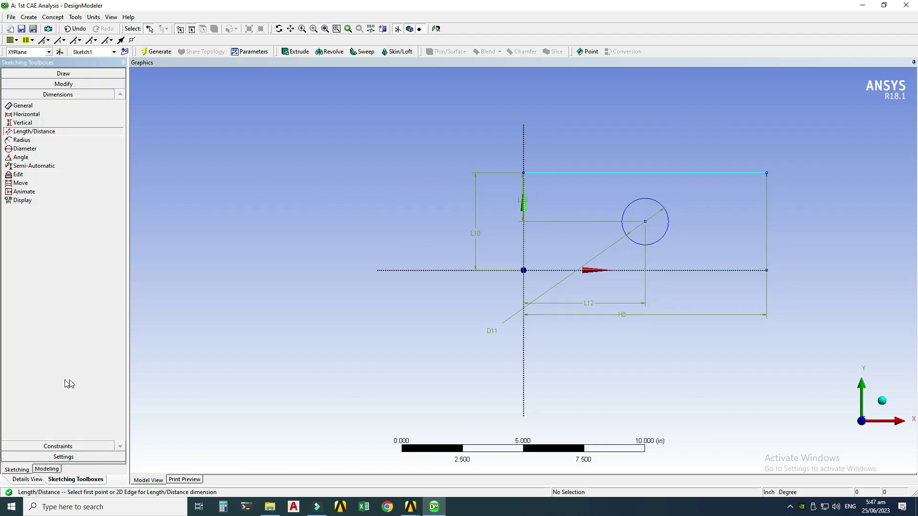
click(46, 470)
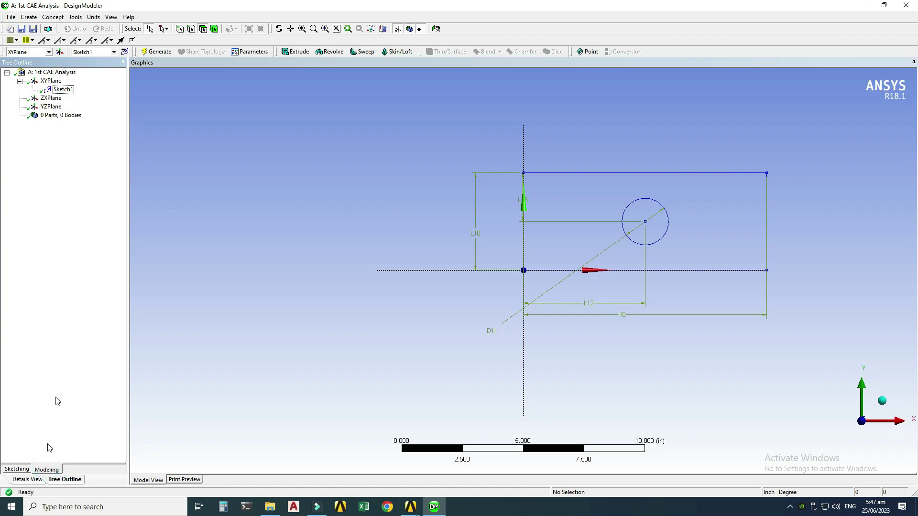
click(53, 89)
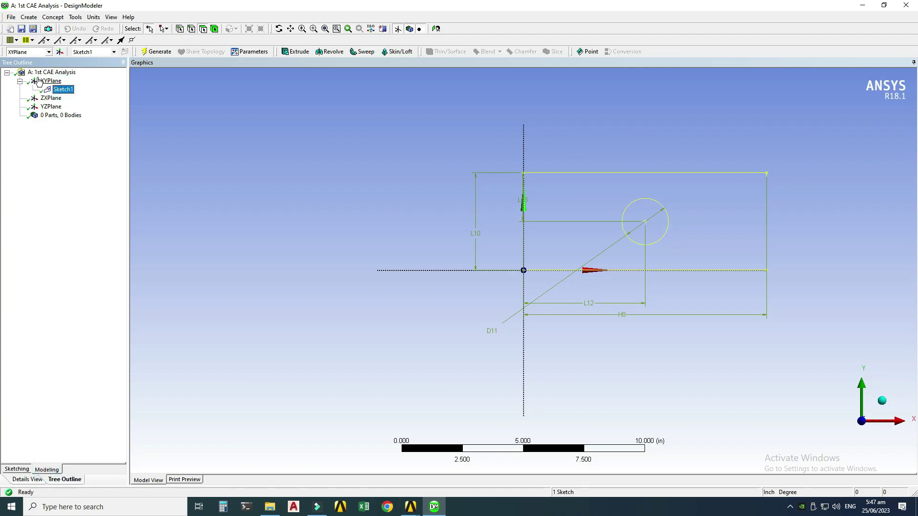
click(296, 54)
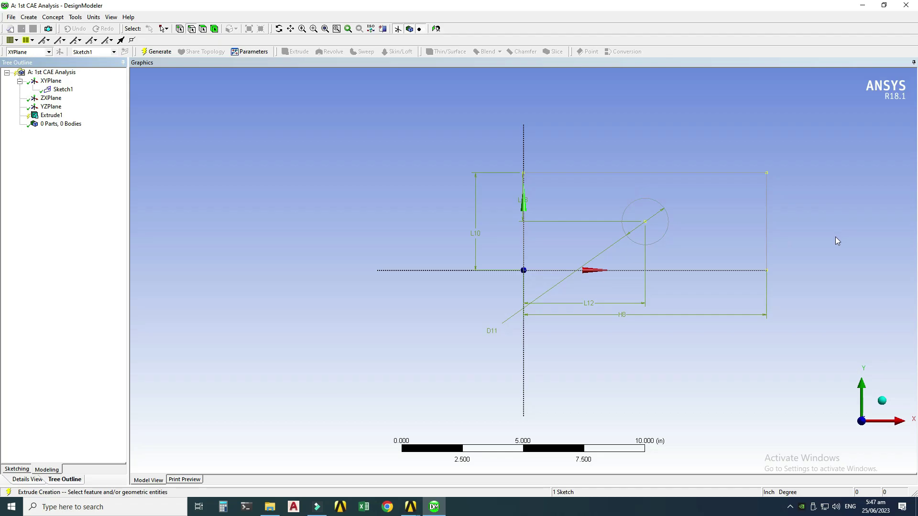
mouse_move(830, 231)
middle_down()
mouse_move(774, 252)
mouse_move(745, 237)
middle_up()
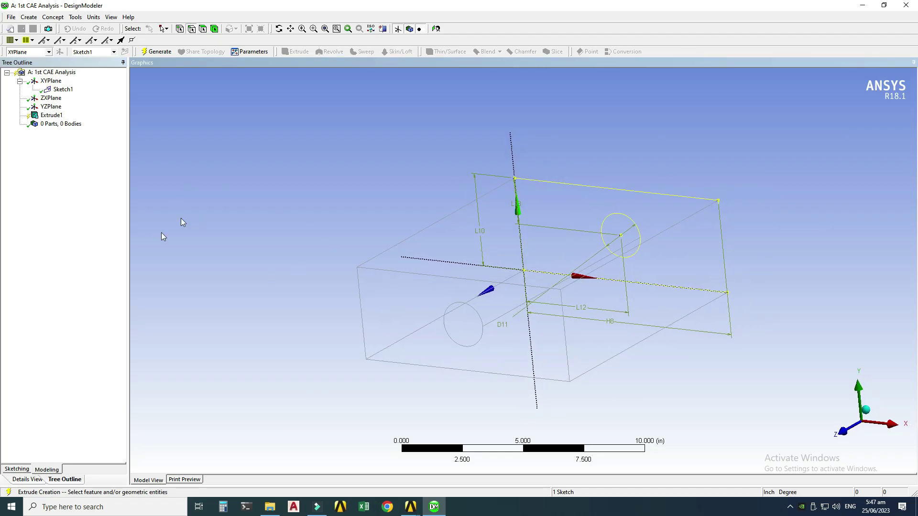
click(24, 479)
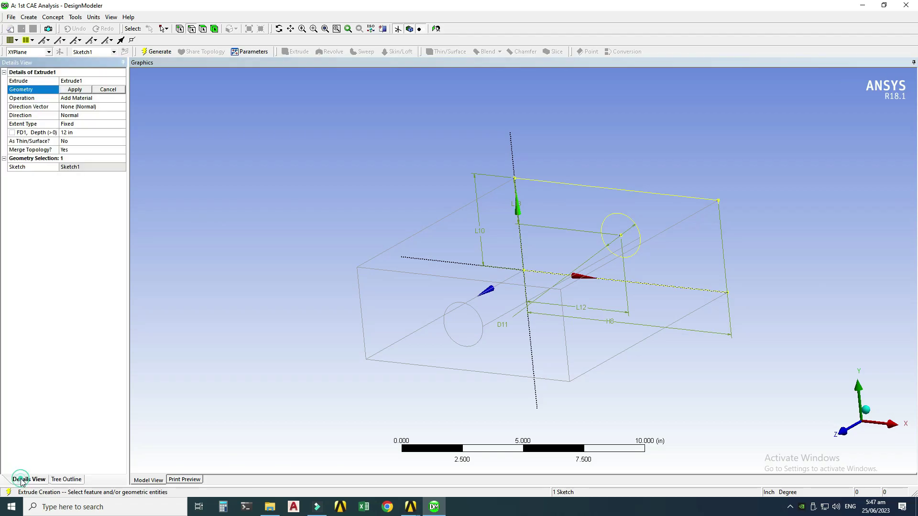
click(72, 133)
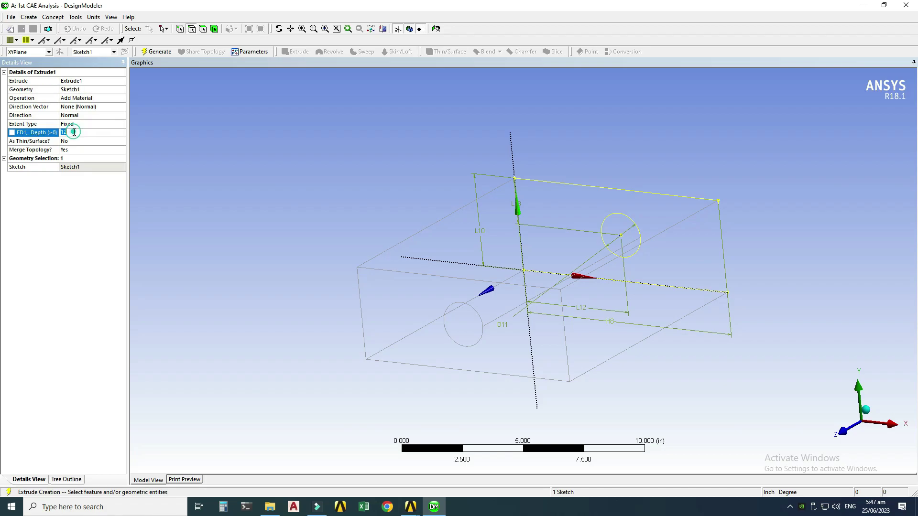
text(2)
key(Return)
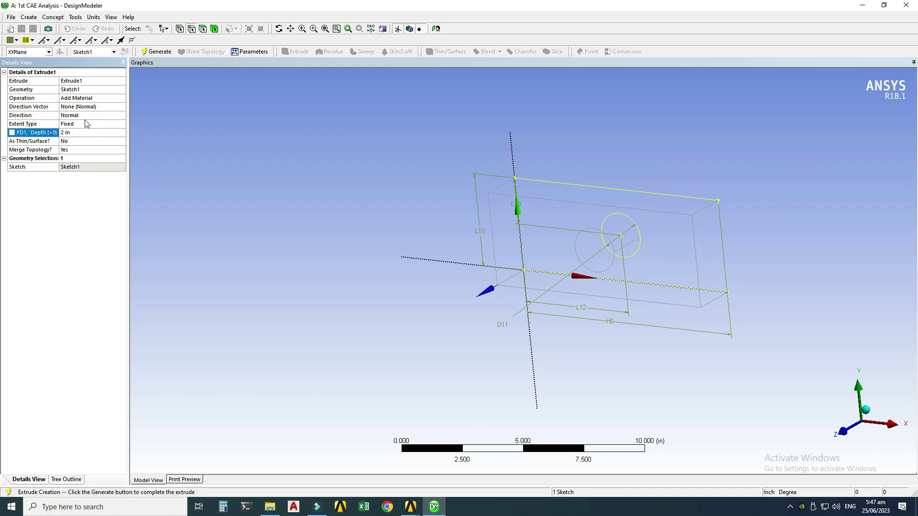
Set the extrusion direction to Both - Symmetric, generate the solid block, and inspect it from several angles
click(117, 115)
click(121, 115)
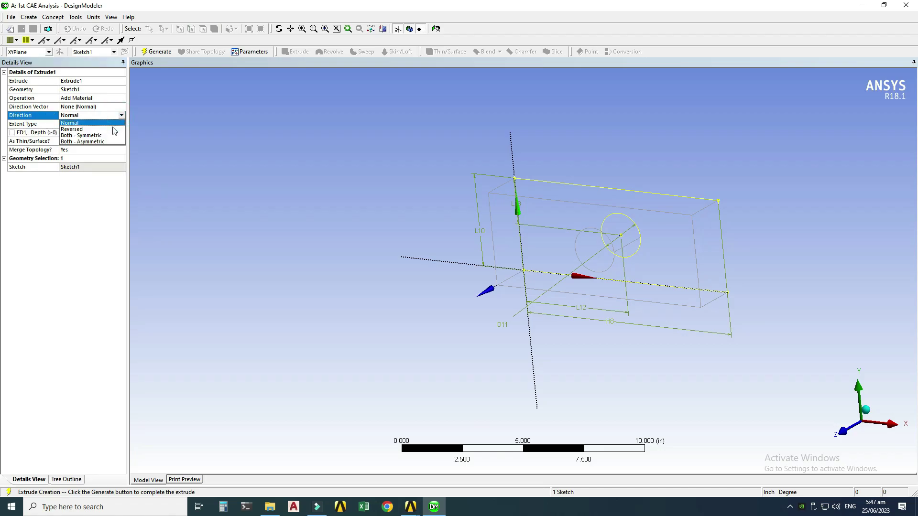
click(102, 136)
middle_drag(488, 321, 511, 312)
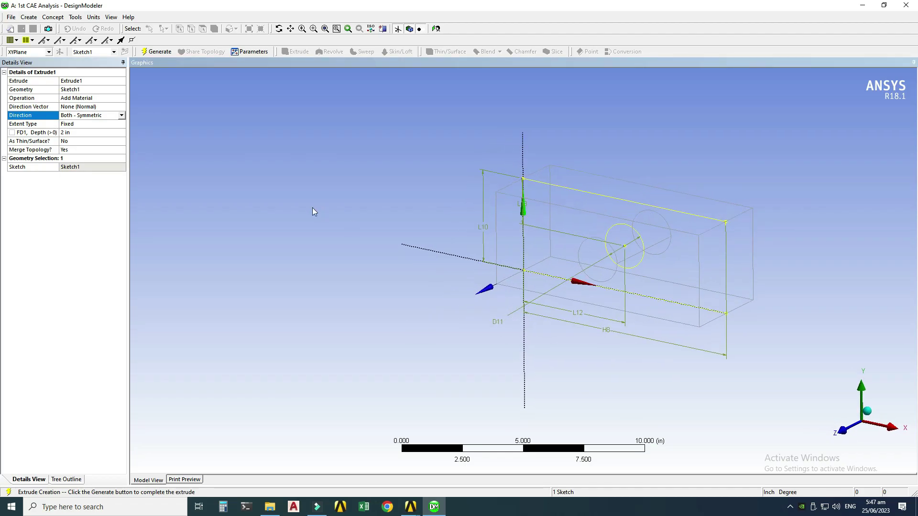
click(157, 52)
middle_drag(641, 166, 807, 193)
middle_drag(515, 152, 381, 160)
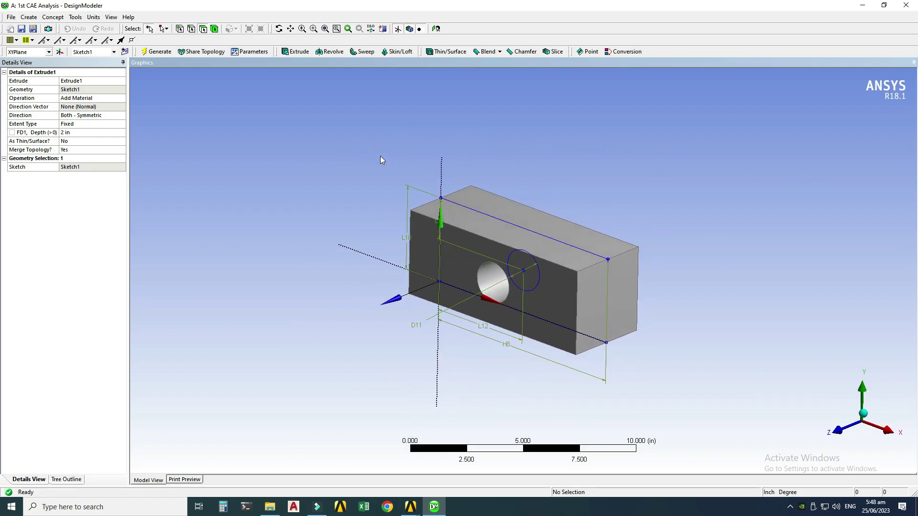
Leave the geometry editor, open the Model component of the Static Structural system for editing, and inspect the block
click(863, 7)
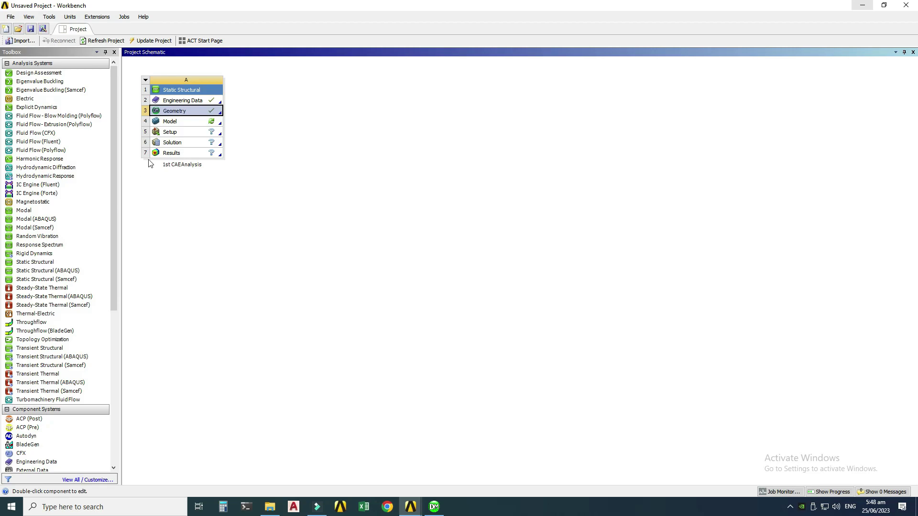
click(175, 125)
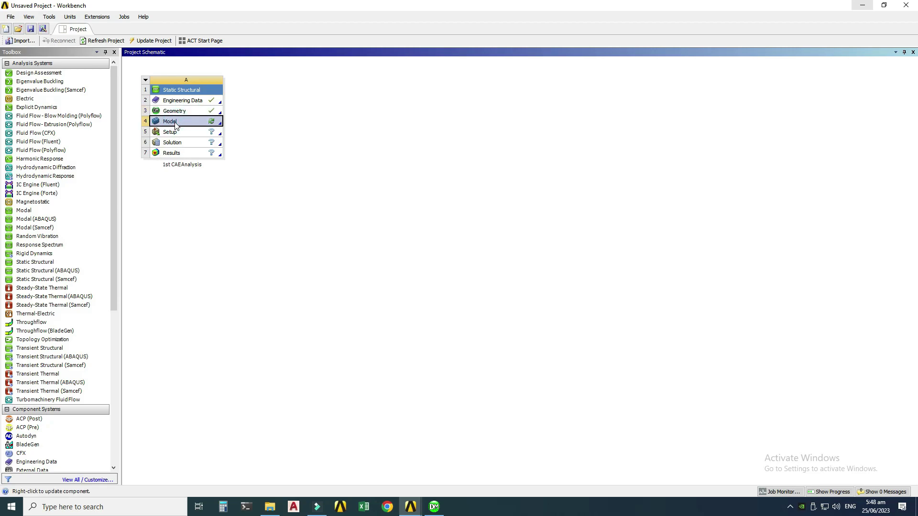
right_click(176, 124)
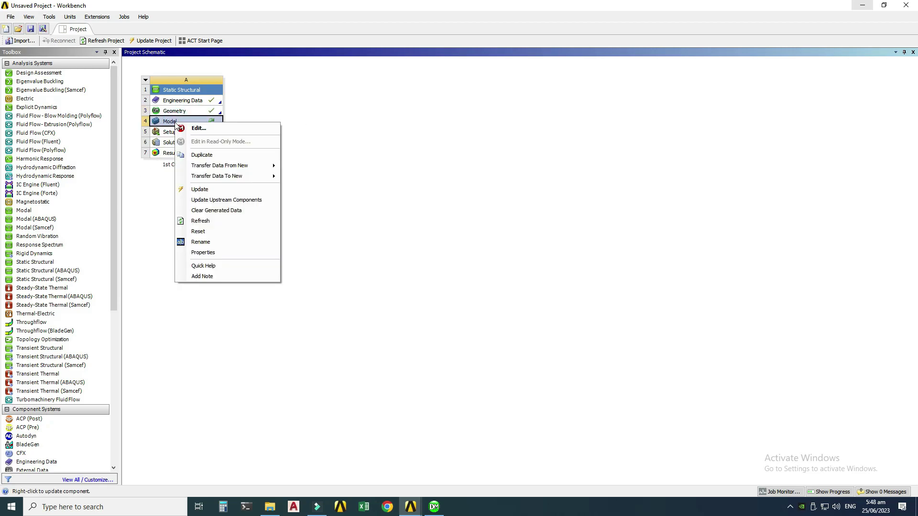
click(187, 129)
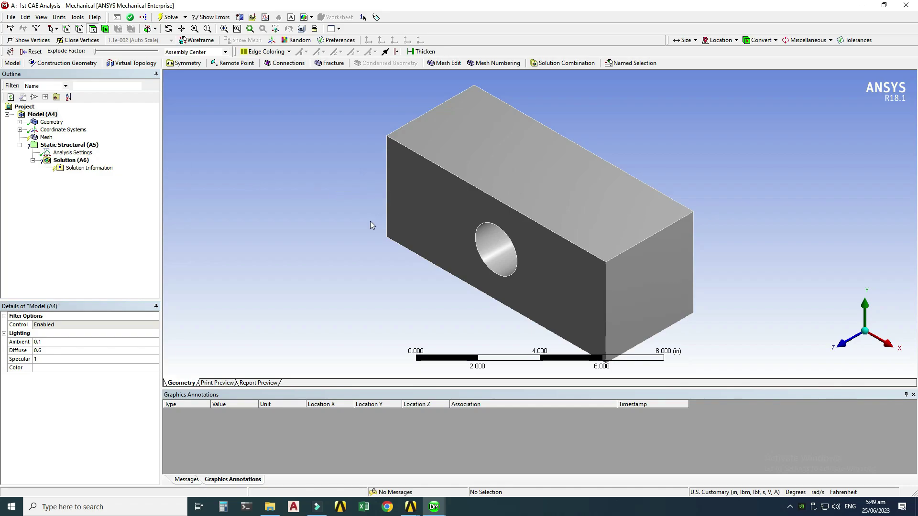
middle_drag(693, 185, 557, 188)
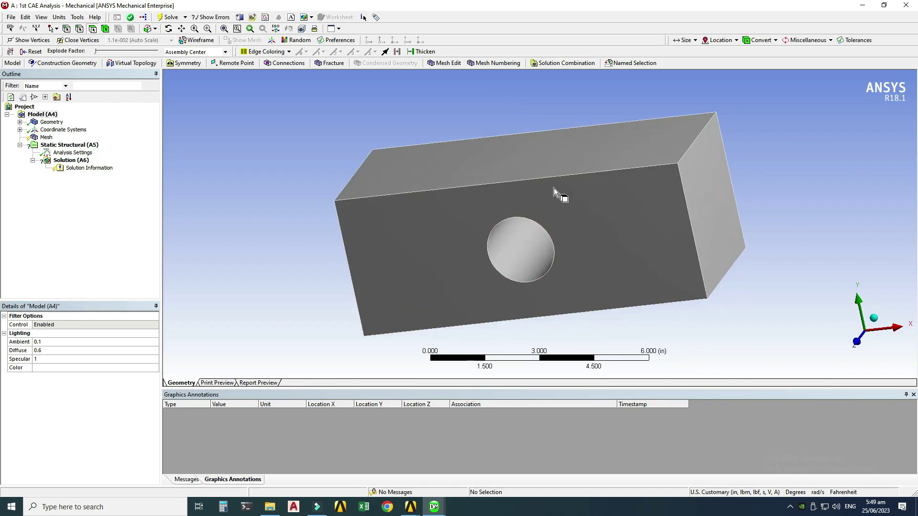
Select the Solid body under Geometry and check the materials available for its assignment
click(23, 124)
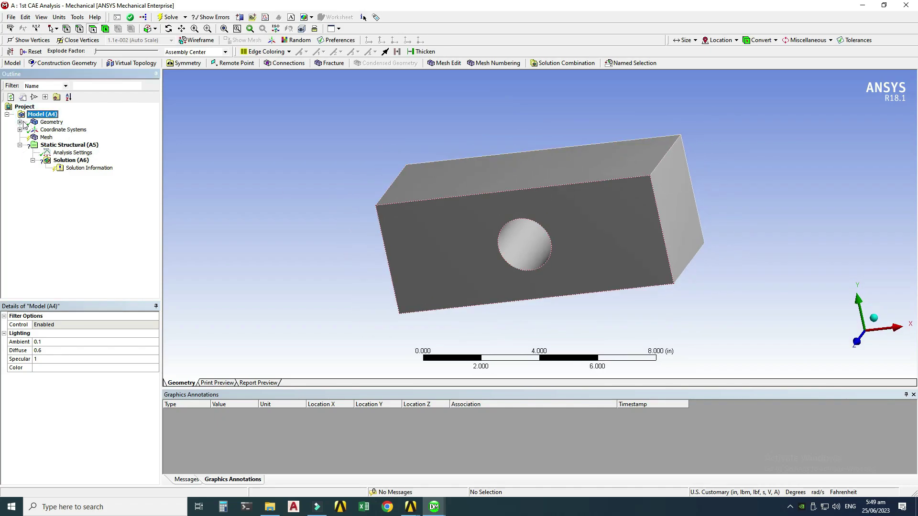
click(20, 122)
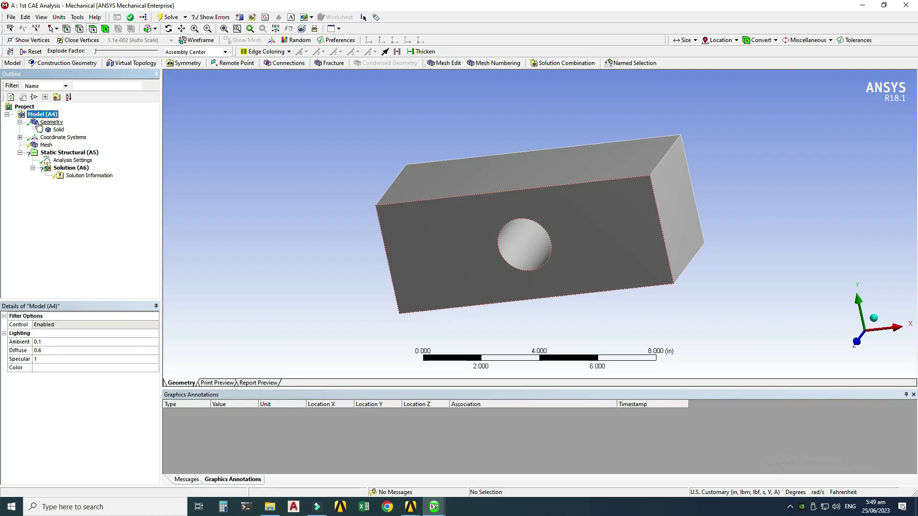
click(57, 131)
middle_drag(318, 197, 360, 257)
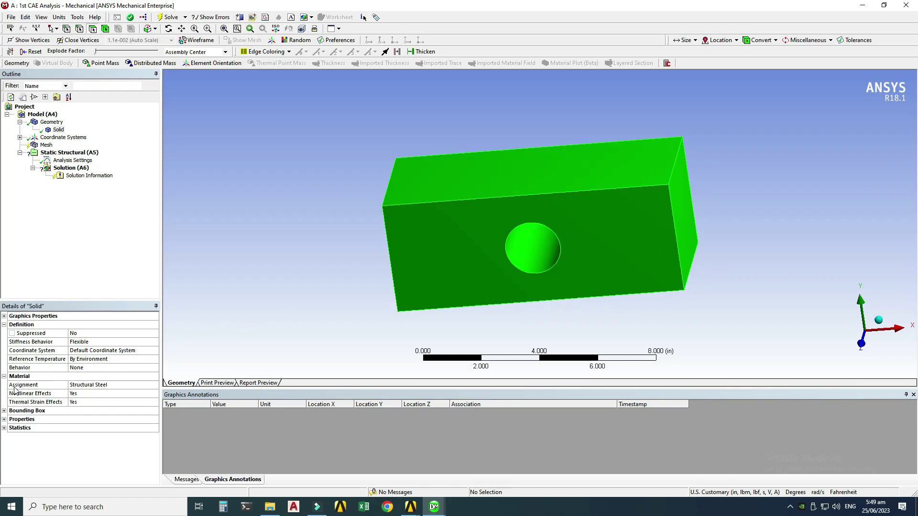
click(129, 386)
click(153, 385)
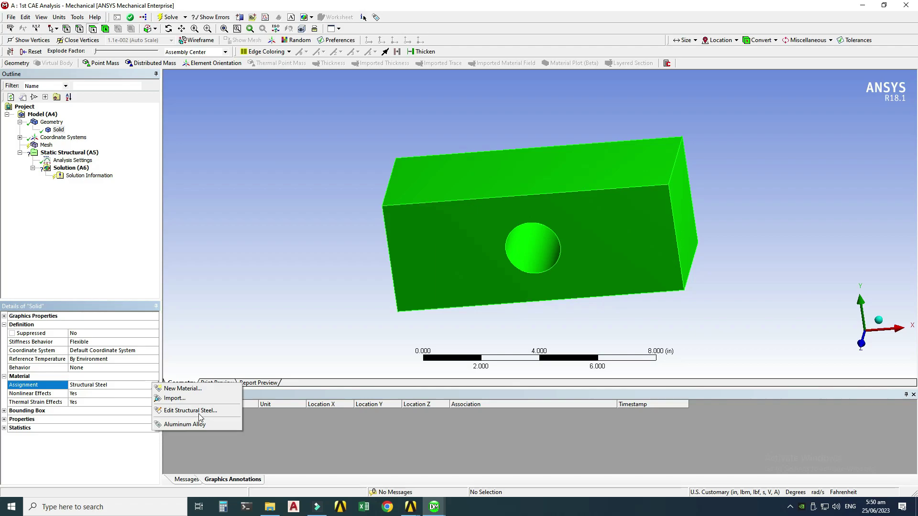
click(199, 447)
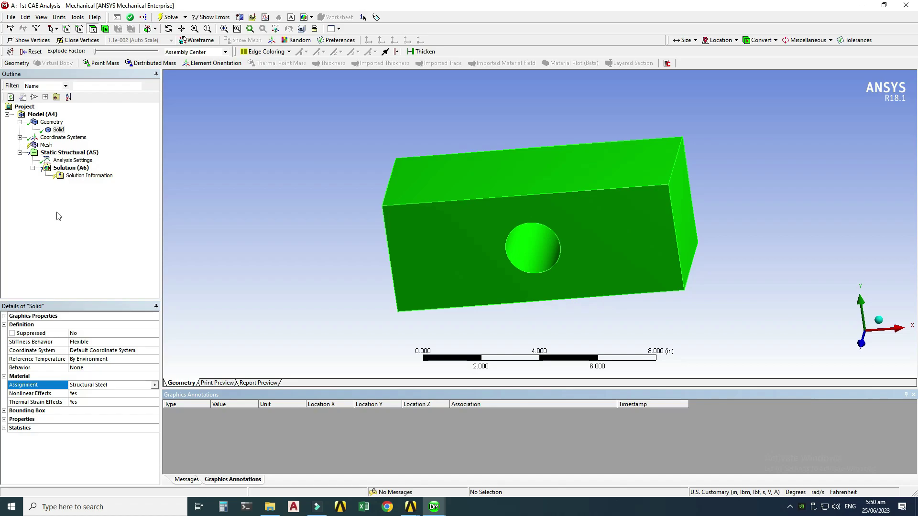
Generate the block's mesh with the default settings and inspect it from another angle
click(46, 146)
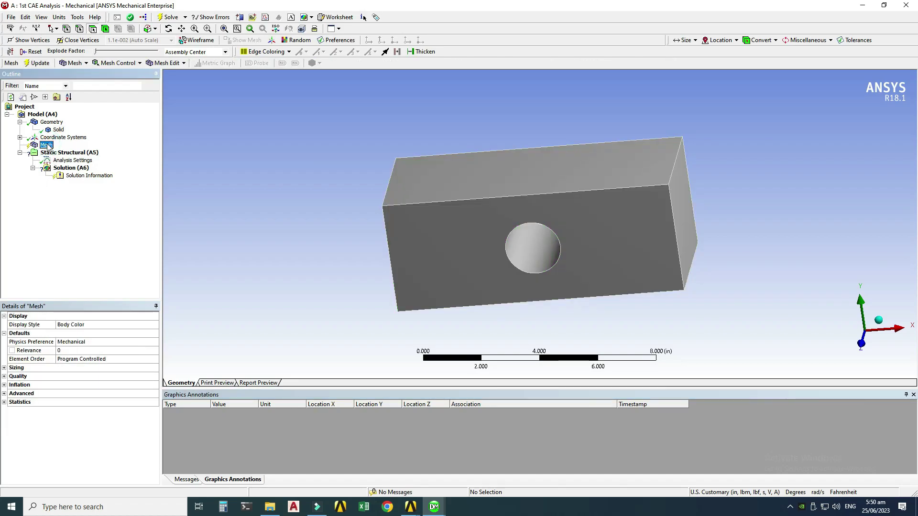
right_click(48, 146)
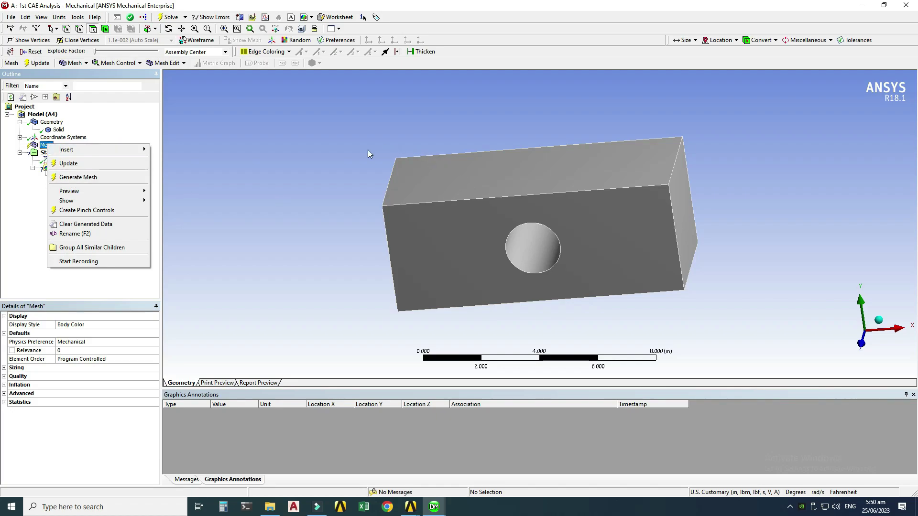
click(108, 177)
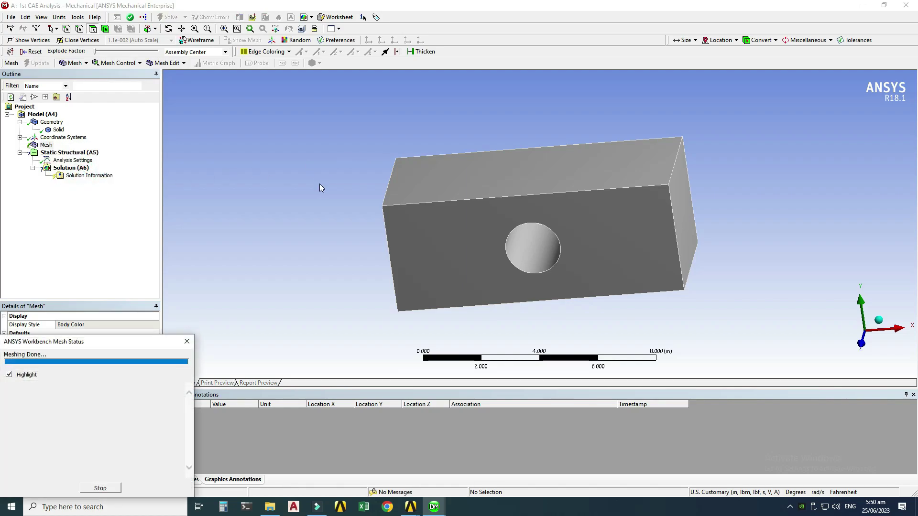
middle_drag(333, 235, 472, 202)
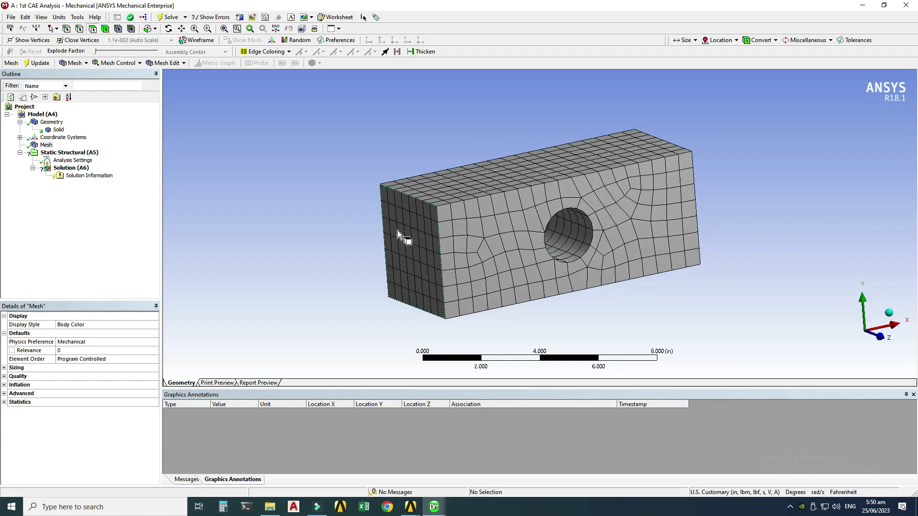
Insert a mesh Sizing control scoped to the whole block body, with an element size of 0.3 in
right_click(47, 146)
mouse_move(70, 150)
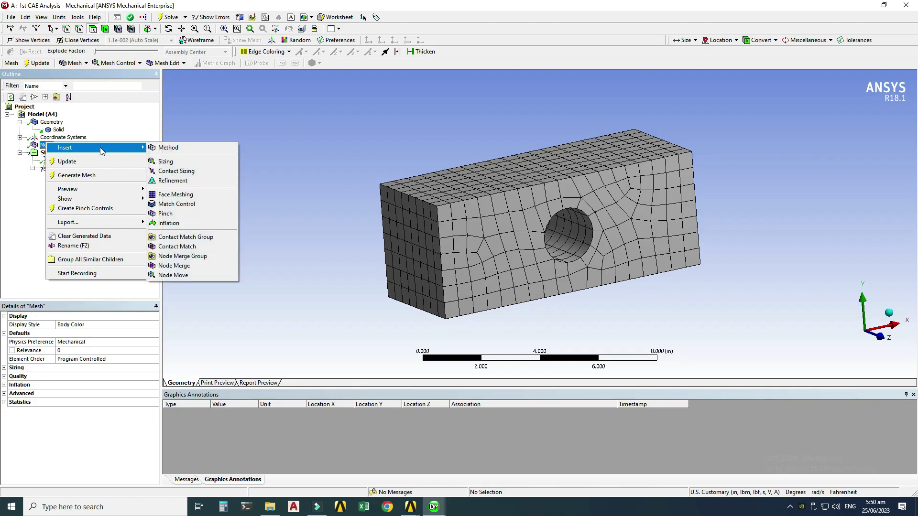
click(170, 163)
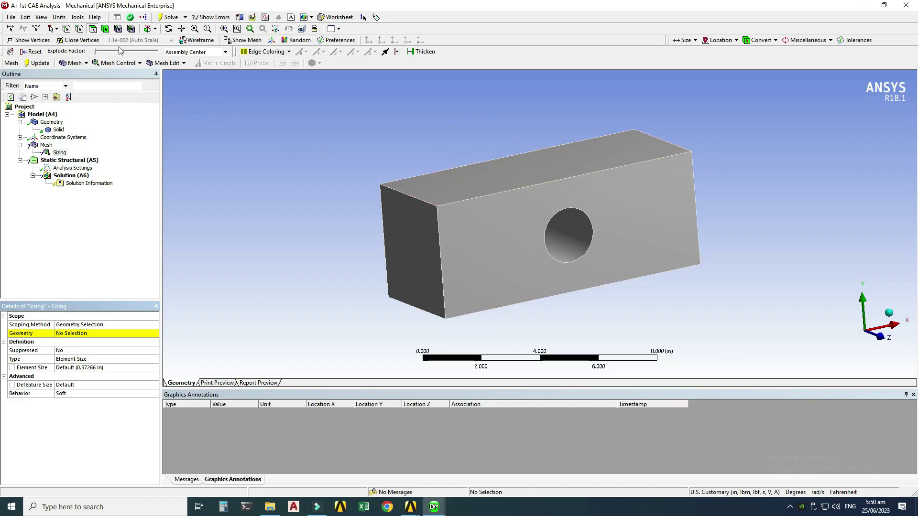
click(106, 29)
click(457, 189)
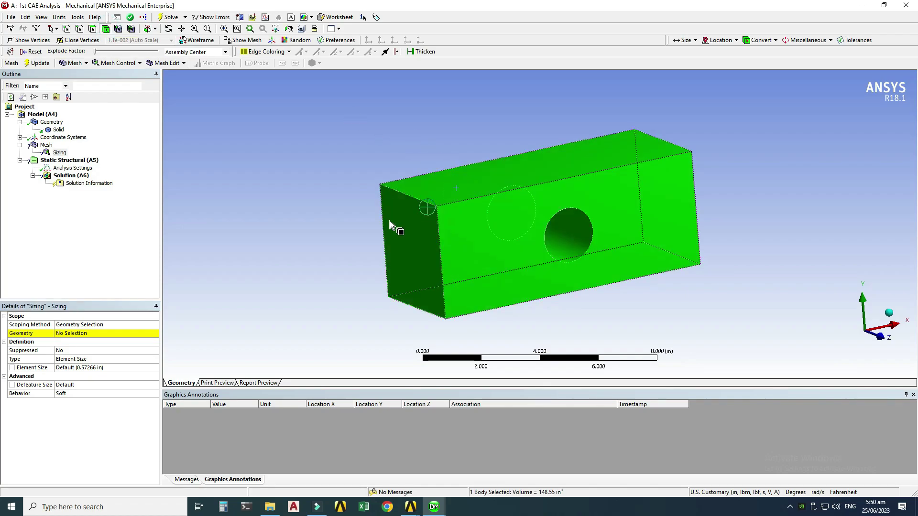
click(108, 333)
click(90, 333)
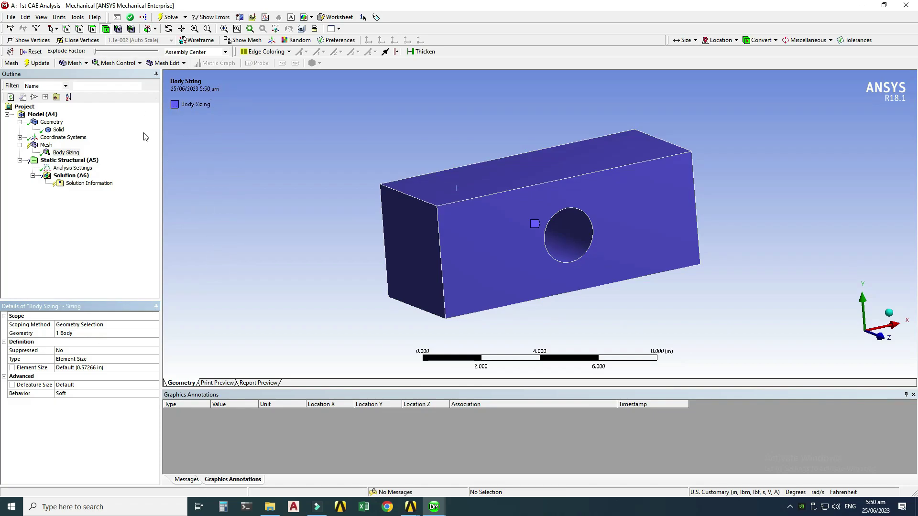
click(72, 368)
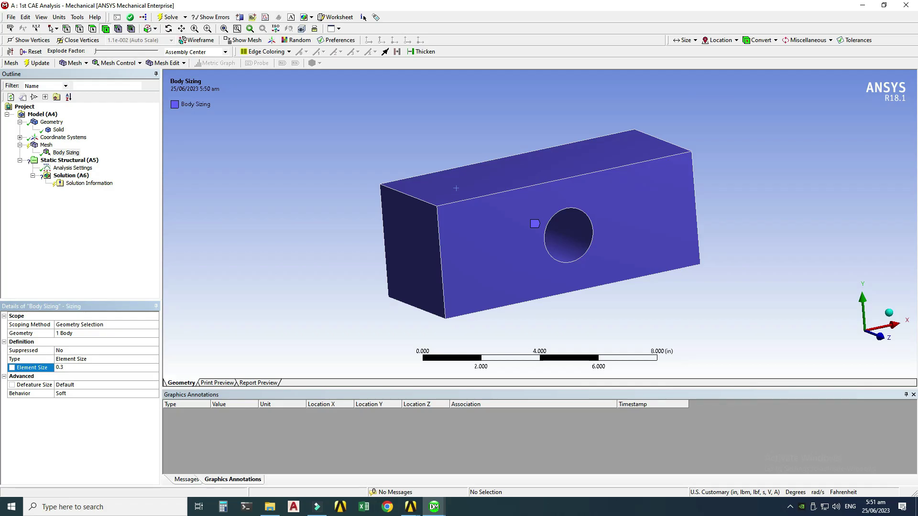
key(Return)
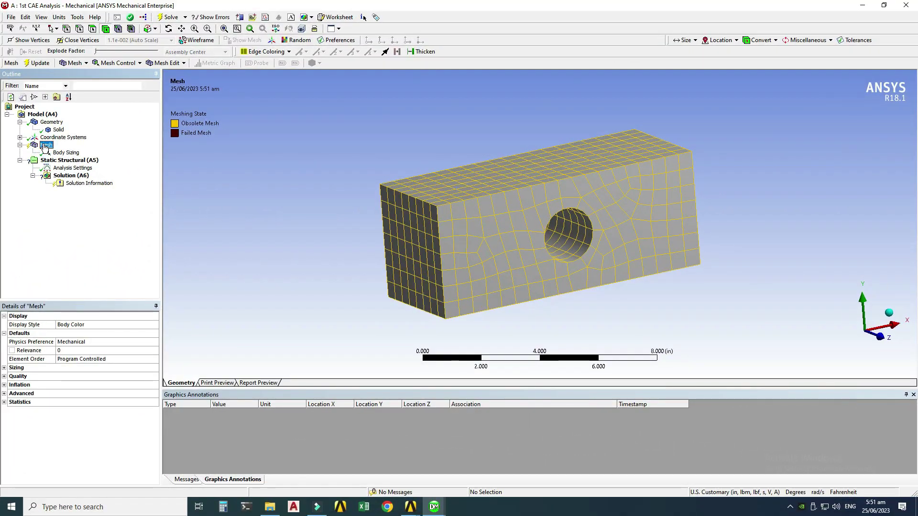
Update the mesh with the body sizing applied and inspect the refined block
right_click(46, 145)
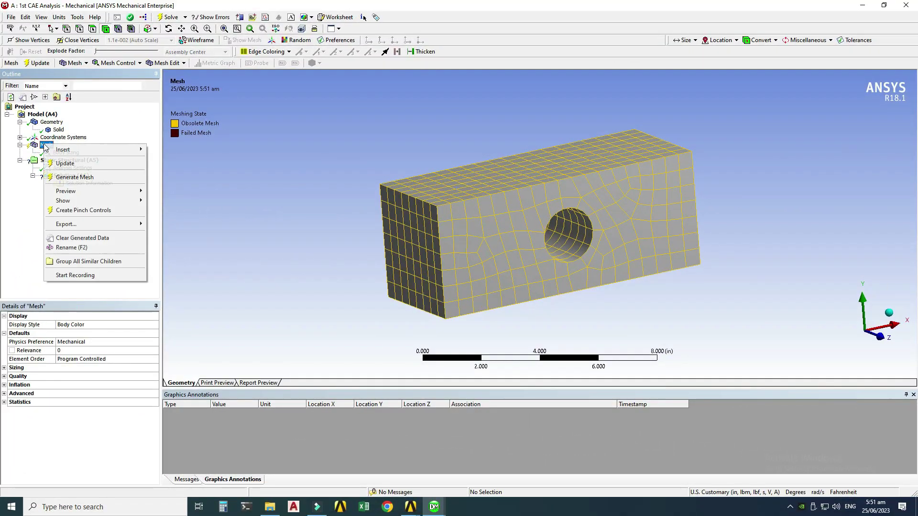
click(66, 164)
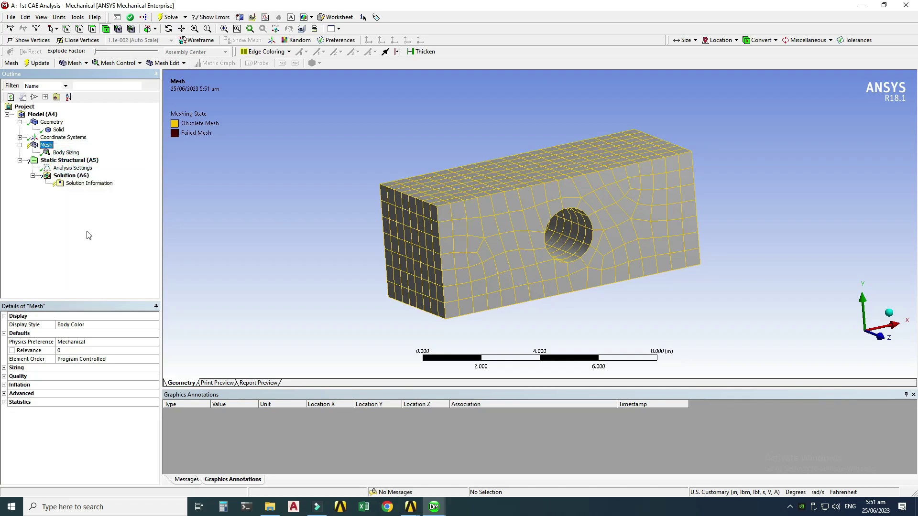
middle_drag(334, 213, 338, 195)
middle_drag(479, 242, 504, 252)
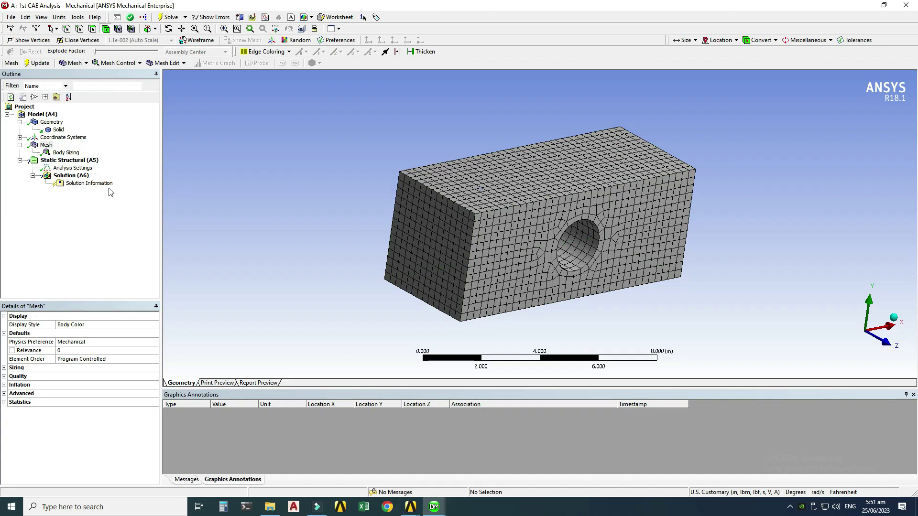
Delete the Body Sizing control from the mesh
click(67, 153)
right_click(68, 153)
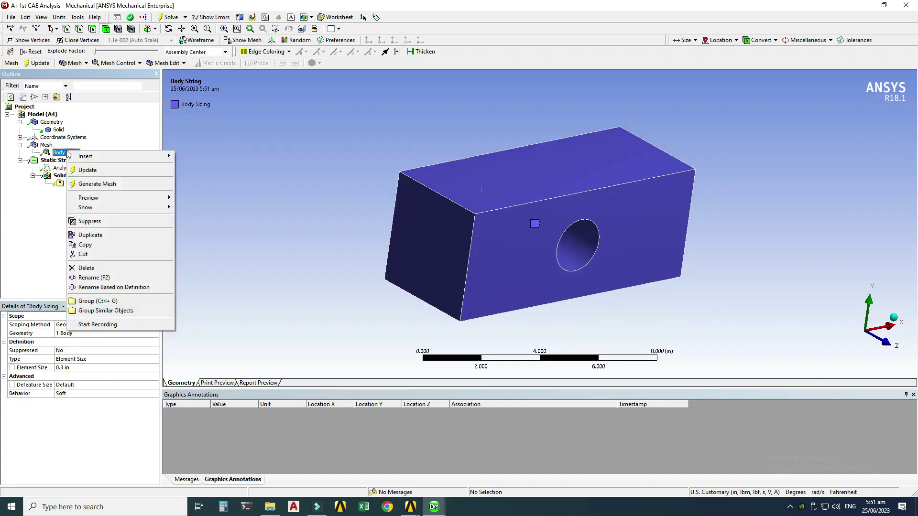
click(90, 268)
click(462, 288)
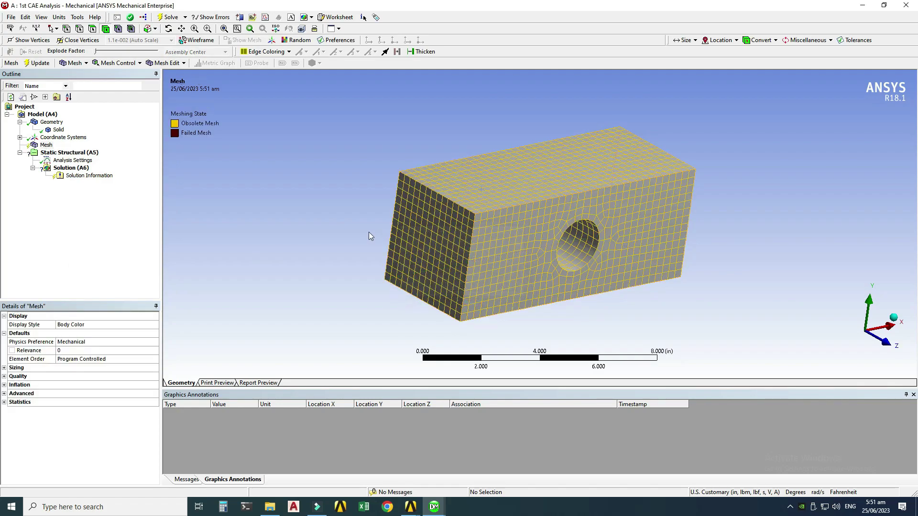
Regenerate the mesh without any sizing control and inspect the block around the hole
right_click(48, 145)
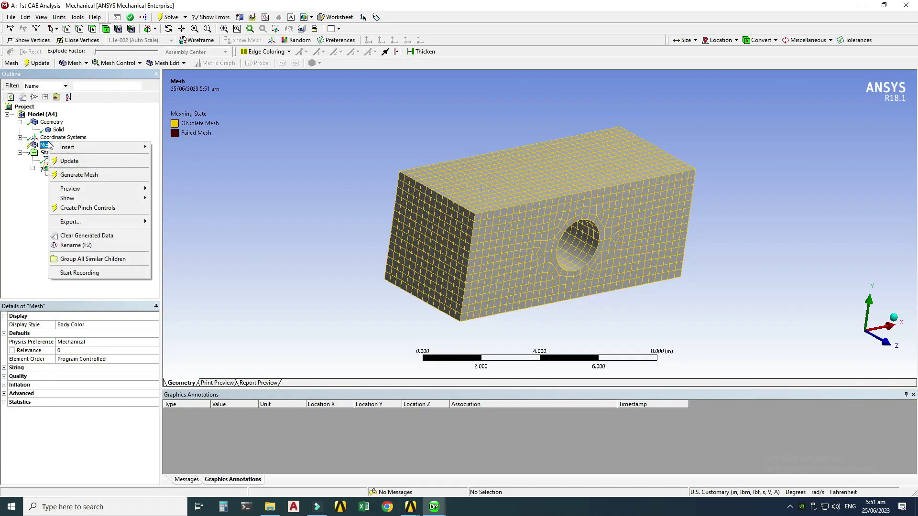
click(79, 175)
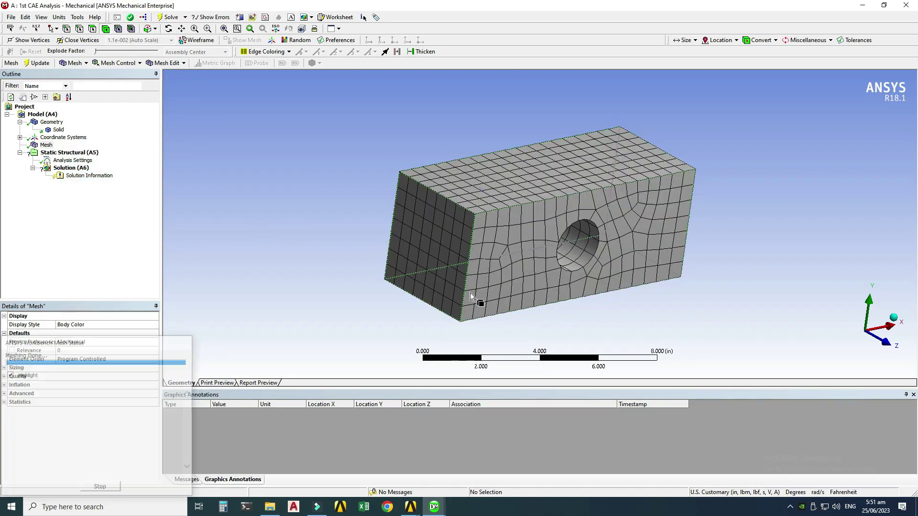
middle_drag(628, 319, 692, 271)
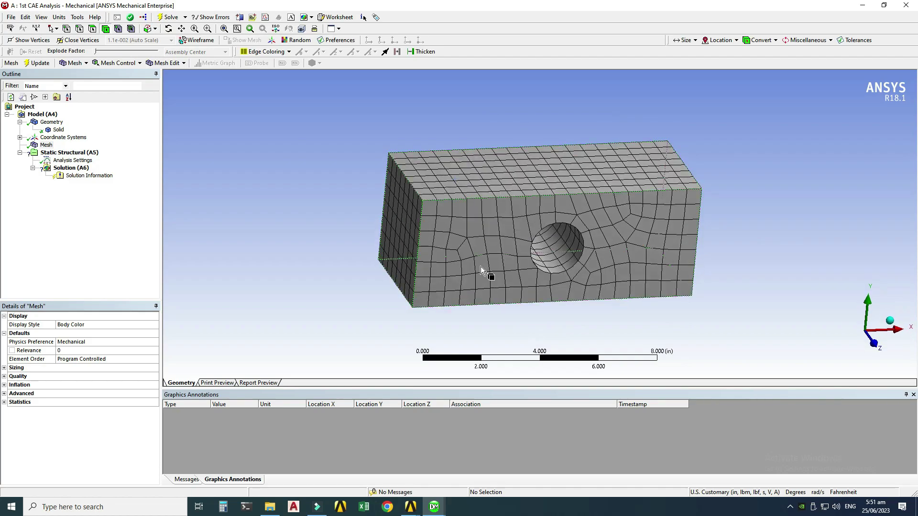
middle_drag(365, 268, 333, 270)
scroll(333, 270, up, 1)
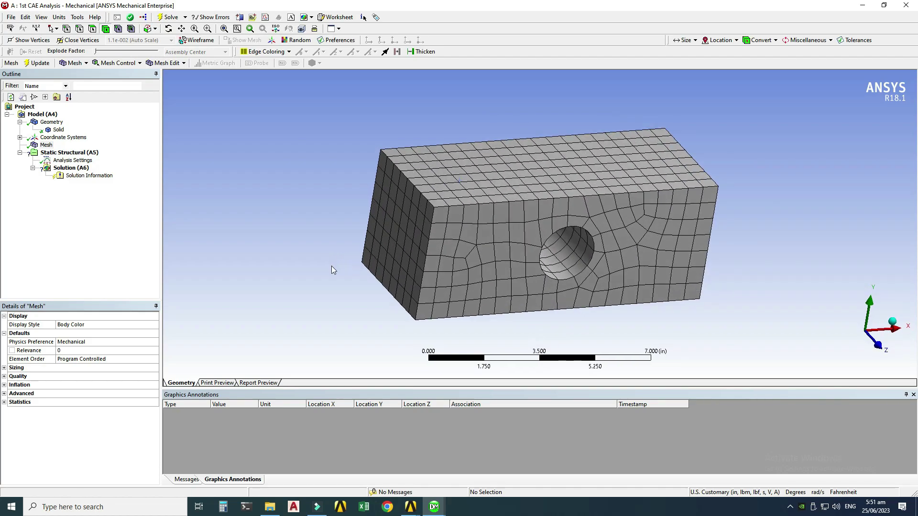
Add a Fixed Support to the Static Structural analysis, scoped to the block's end face on the negative X side
click(62, 153)
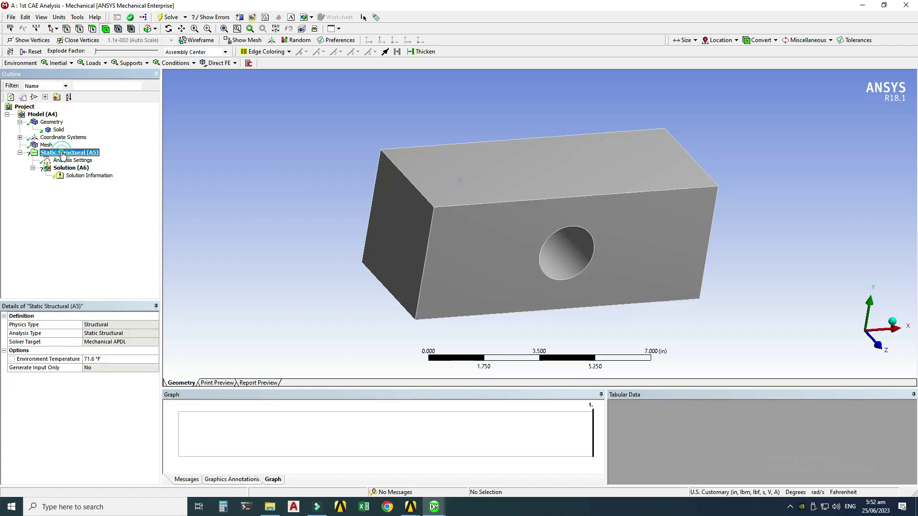
right_click(62, 153)
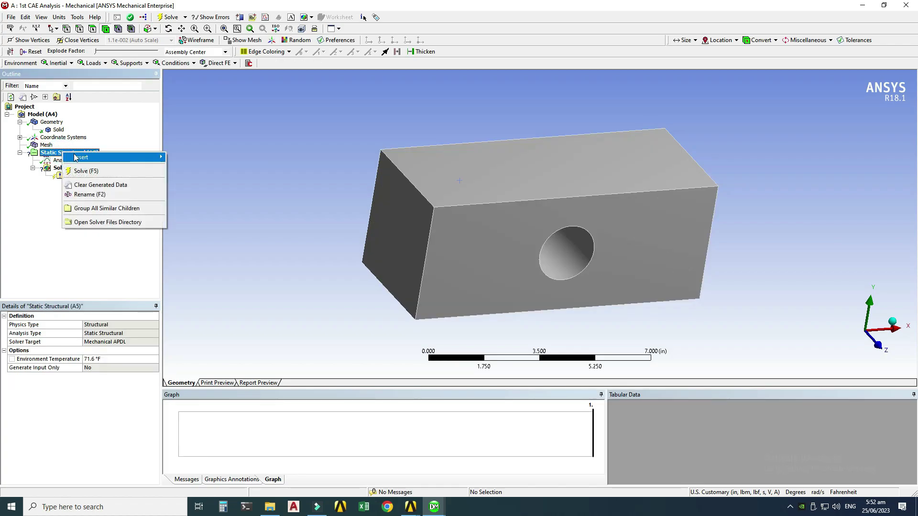
mouse_move(82, 158)
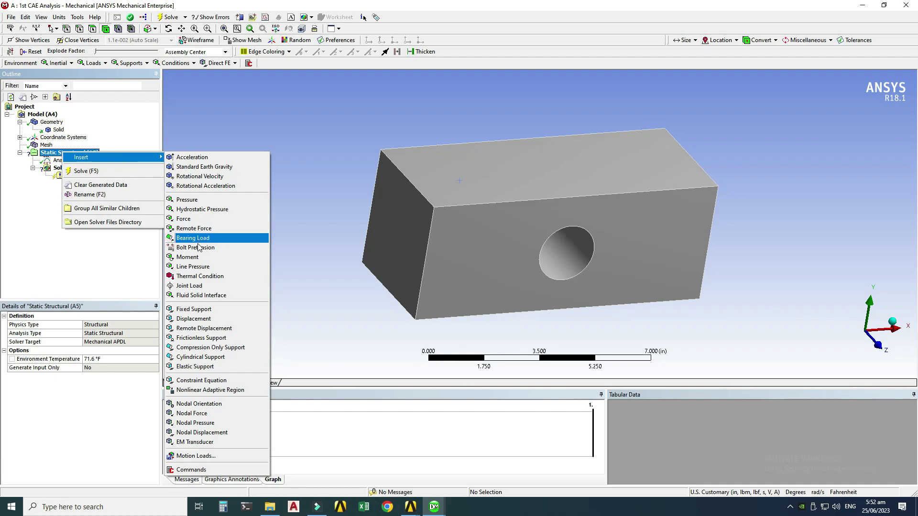
click(94, 275)
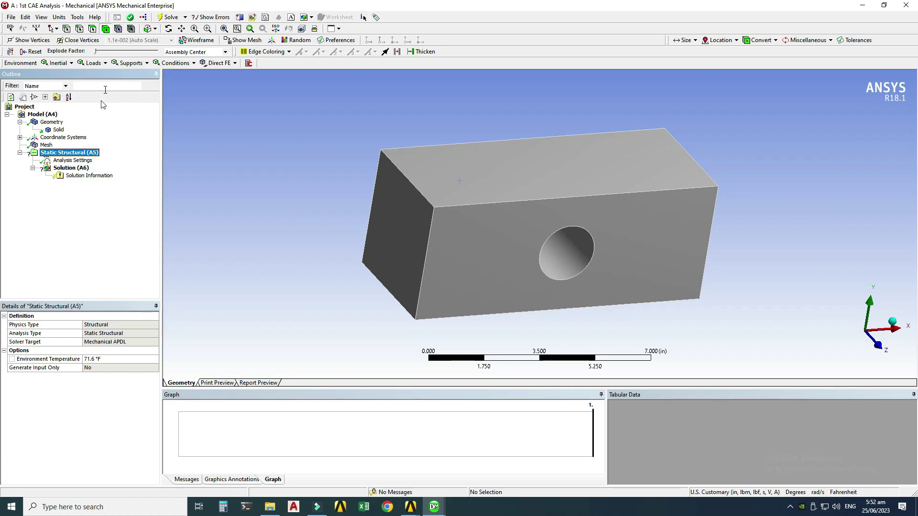
click(132, 63)
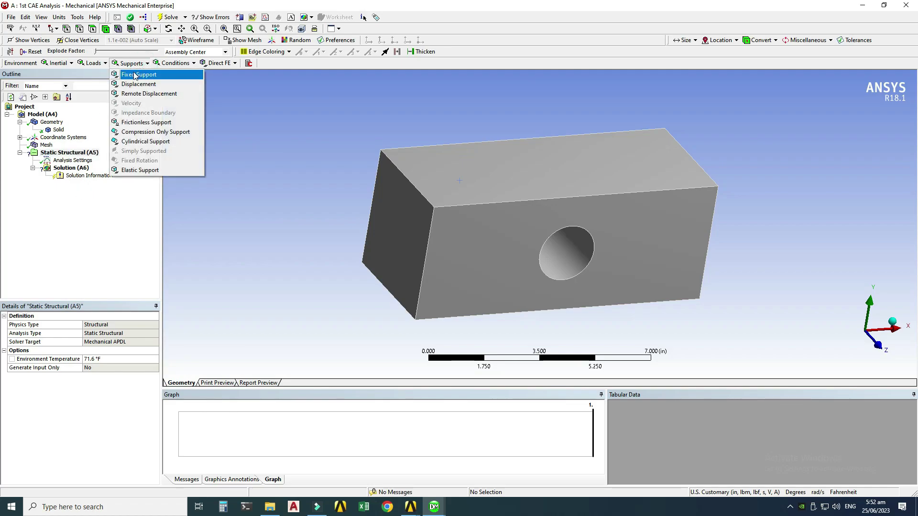
click(137, 75)
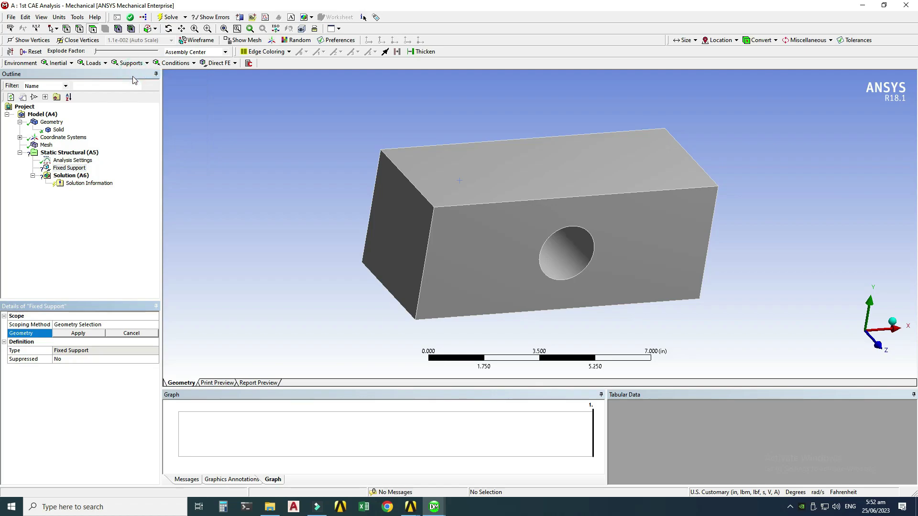
click(395, 226)
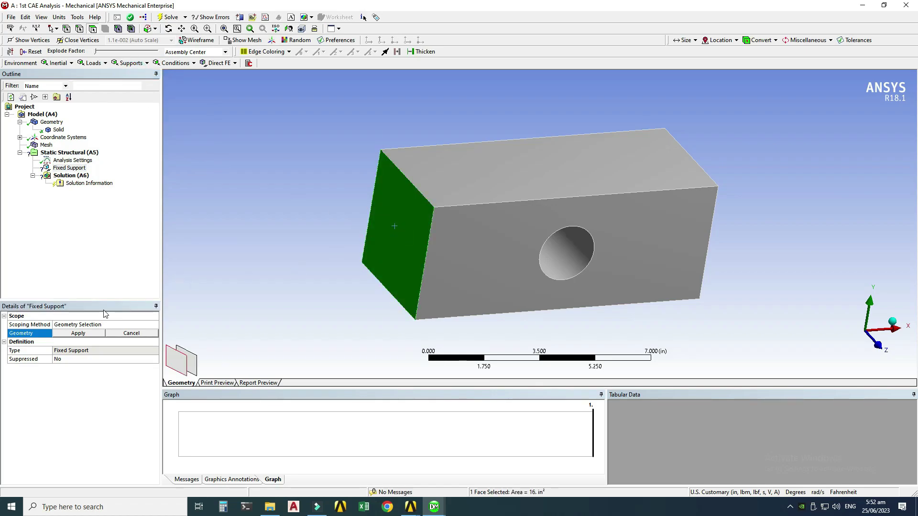
click(84, 334)
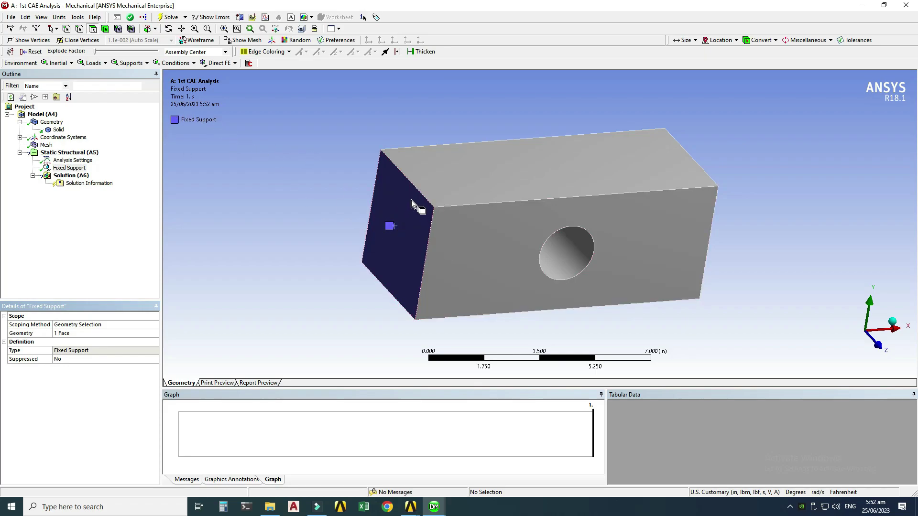
Insert a Force load in Static Structural and scope it to the block's end face opposite the fixed support
middle_drag(717, 262, 659, 233)
middle_drag(421, 164, 488, 251)
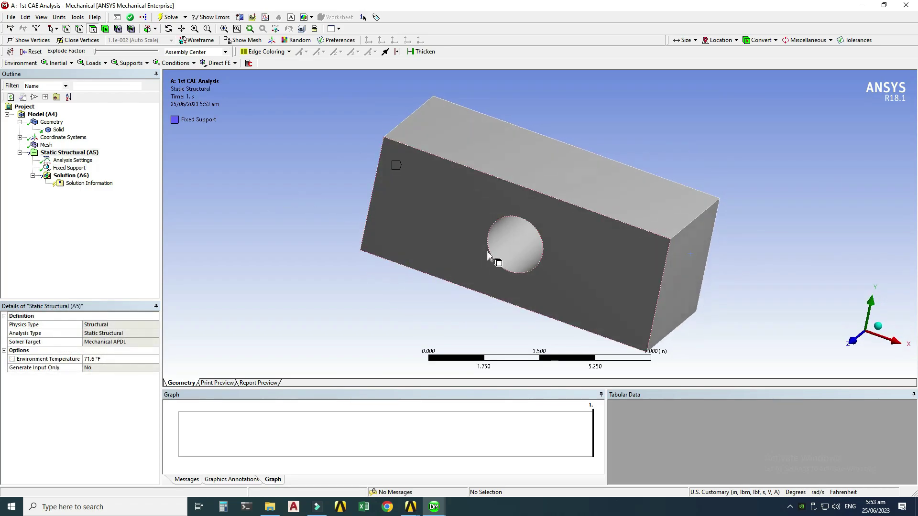
click(93, 63)
click(54, 211)
right_click(74, 152)
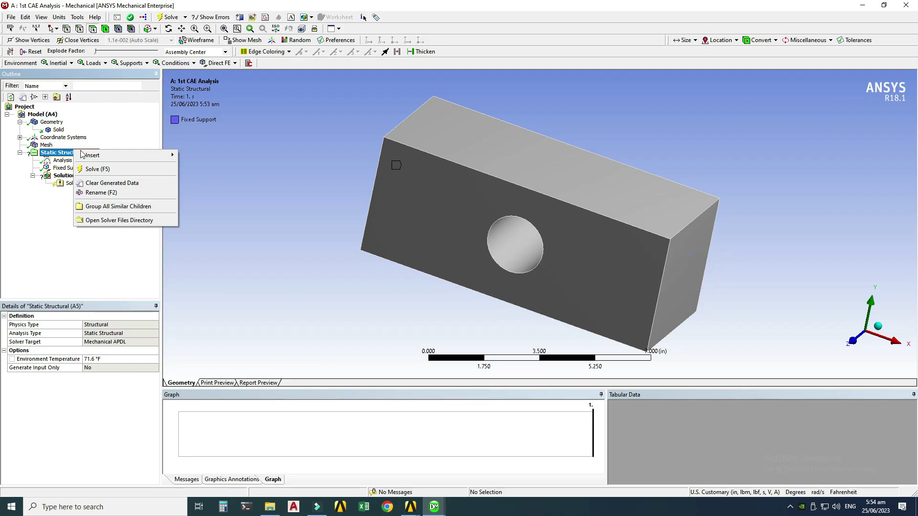
mouse_move(86, 155)
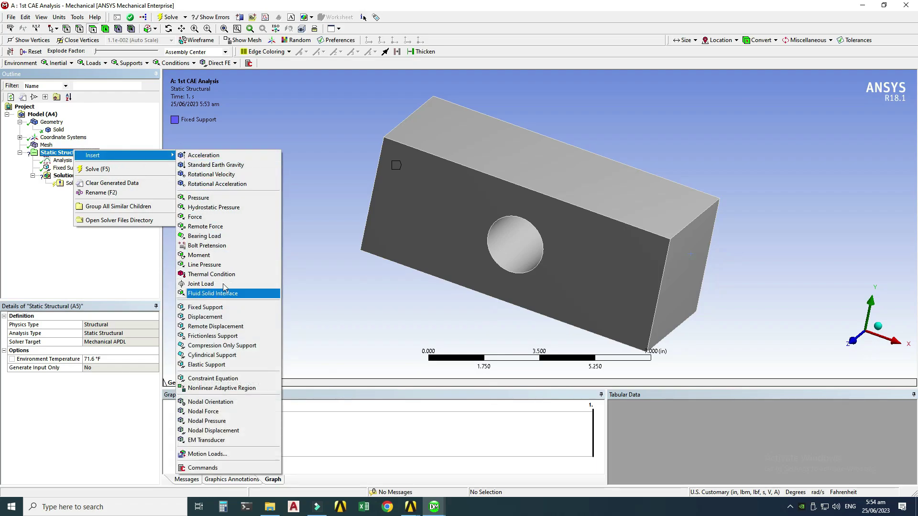
click(215, 218)
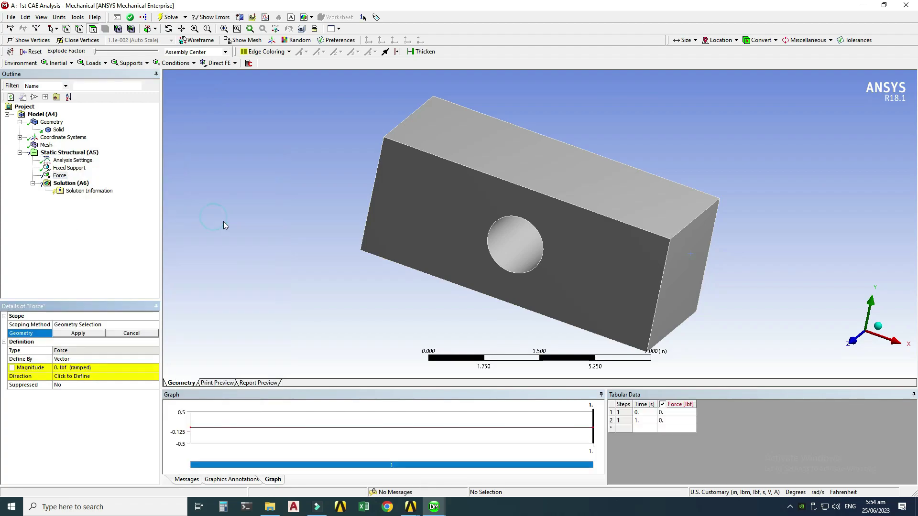
click(682, 262)
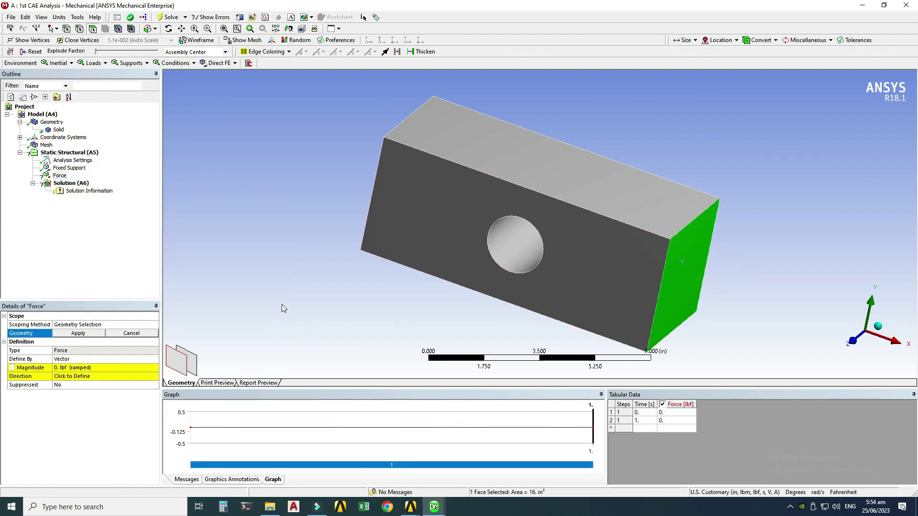
click(100, 334)
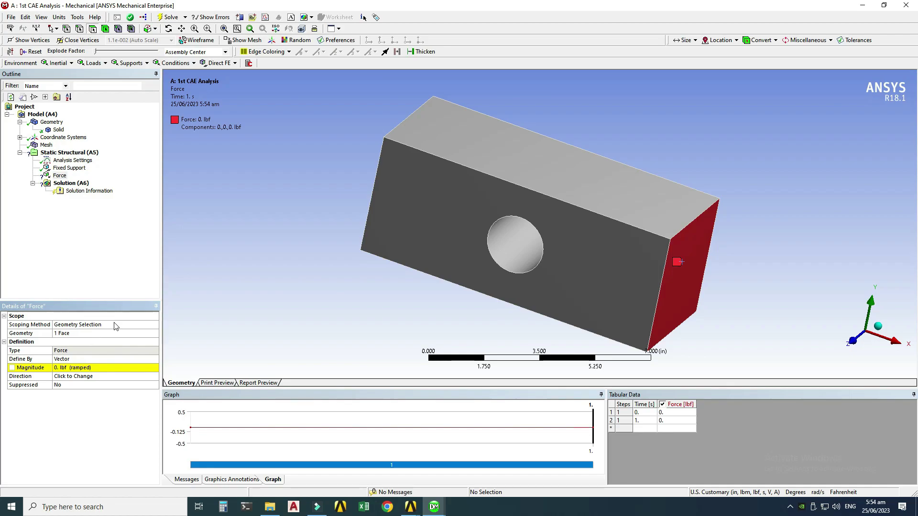
Set the vector-defined force magnitude to 200 lbf and check the load direction on the block
click(66, 368)
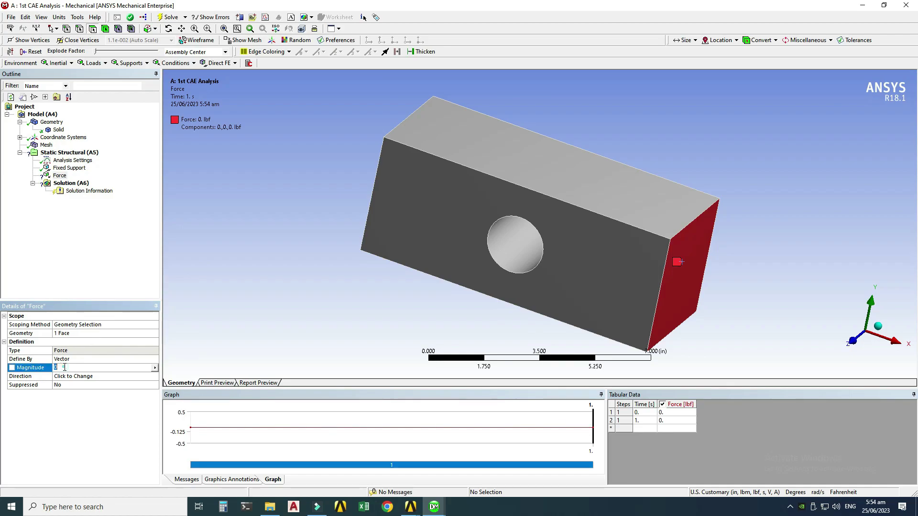
key(Return)
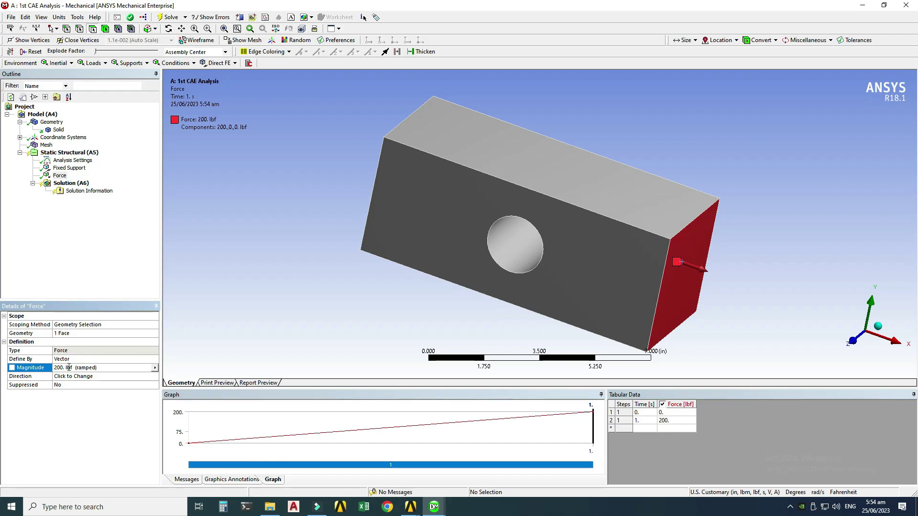
middle_drag(227, 324, 274, 248)
middle_drag(388, 287, 760, 260)
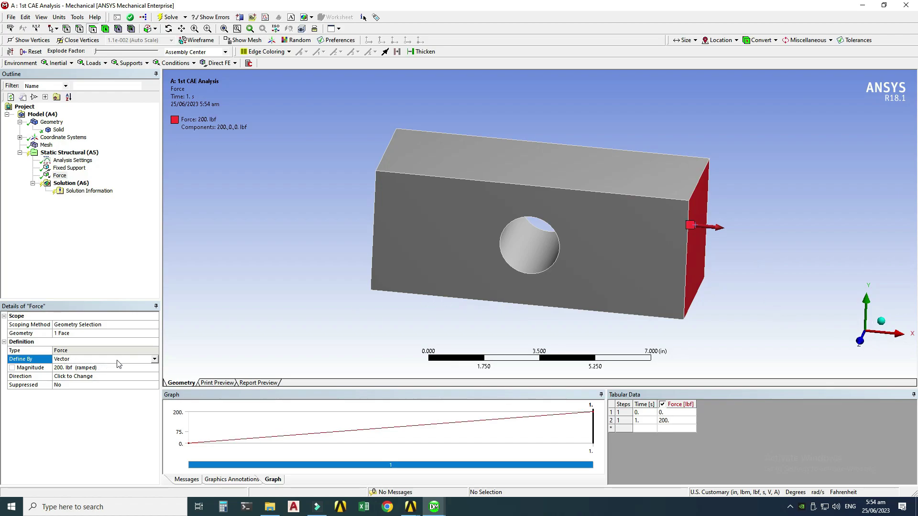
Define the force by components in the Global Coordinate System, with an X component of 200 lbf
click(154, 359)
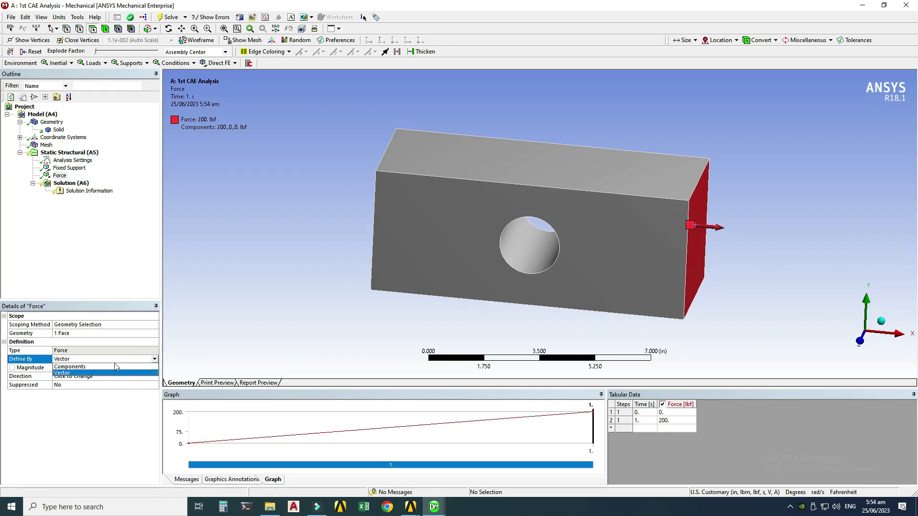
click(70, 367)
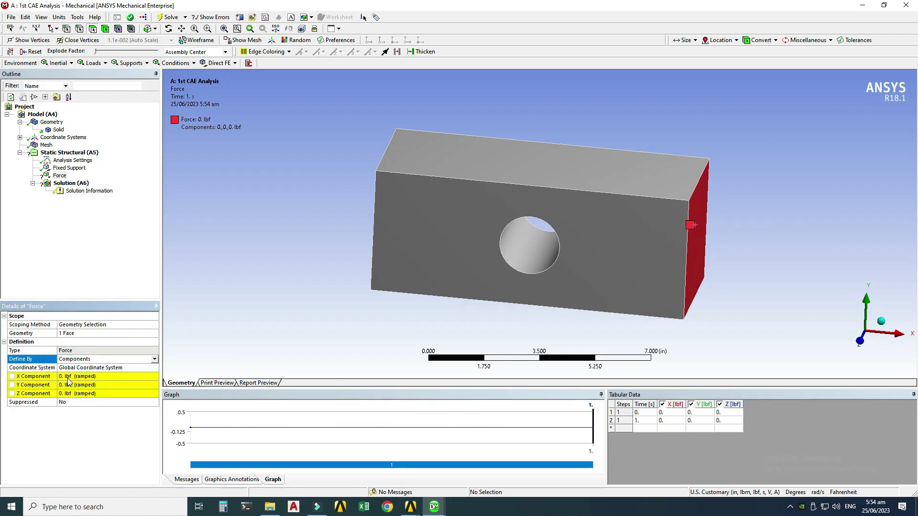
click(67, 376)
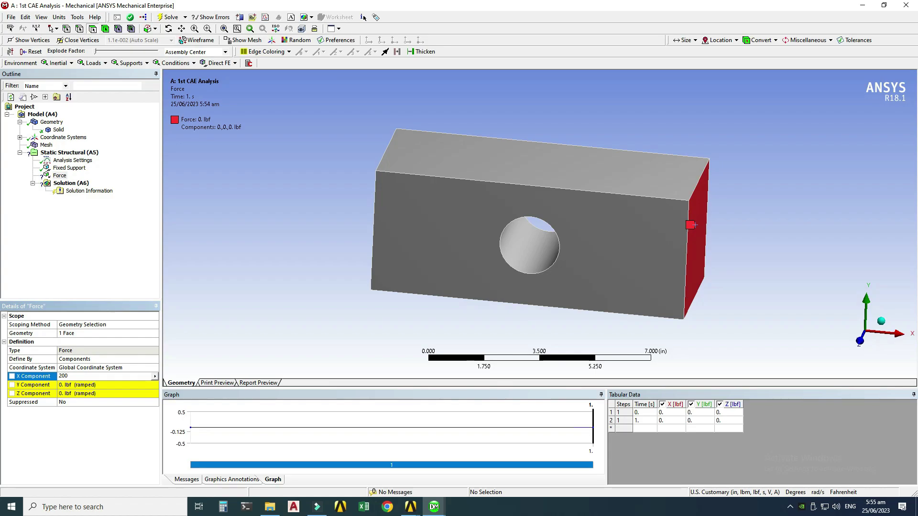
key(Return)
Examine the force direction and the placement of both boundary conditions on the block from several sides
middle_drag(726, 306, 777, 233)
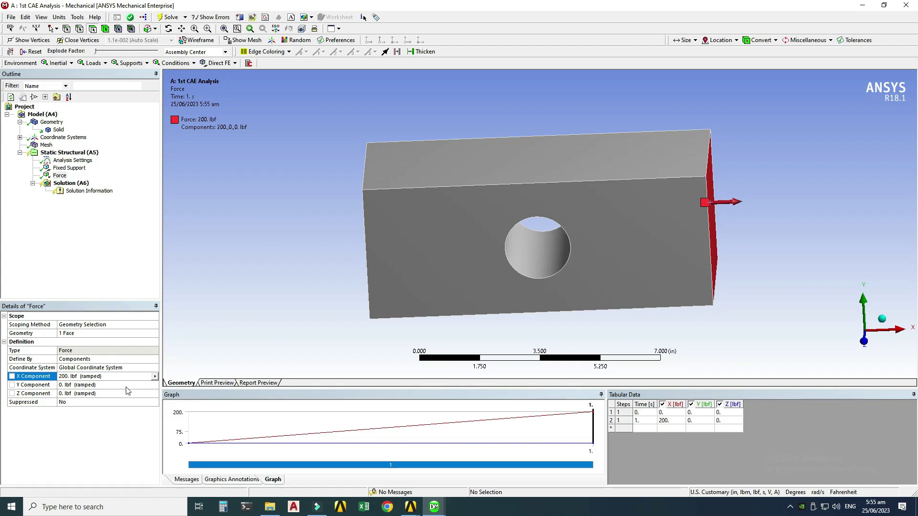
middle_drag(275, 287, 215, 306)
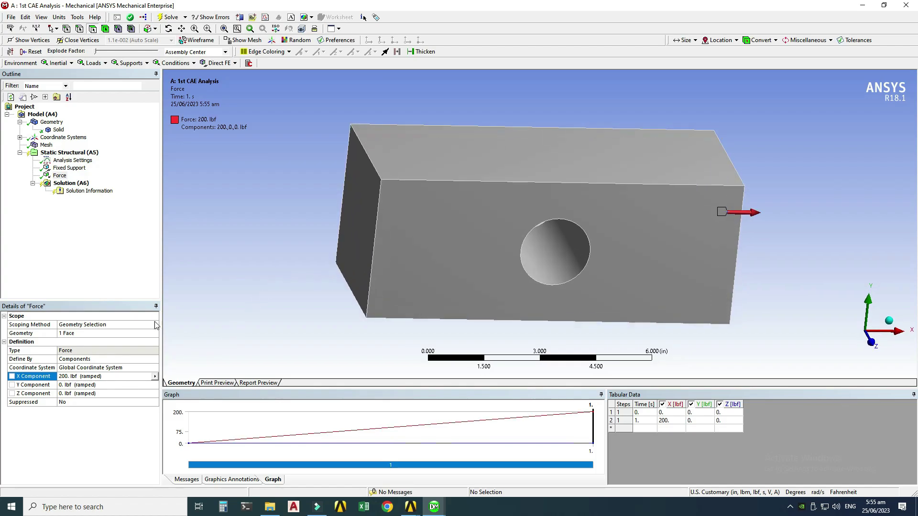
click(60, 153)
middle_drag(368, 227, 410, 280)
middle_drag(618, 240, 475, 225)
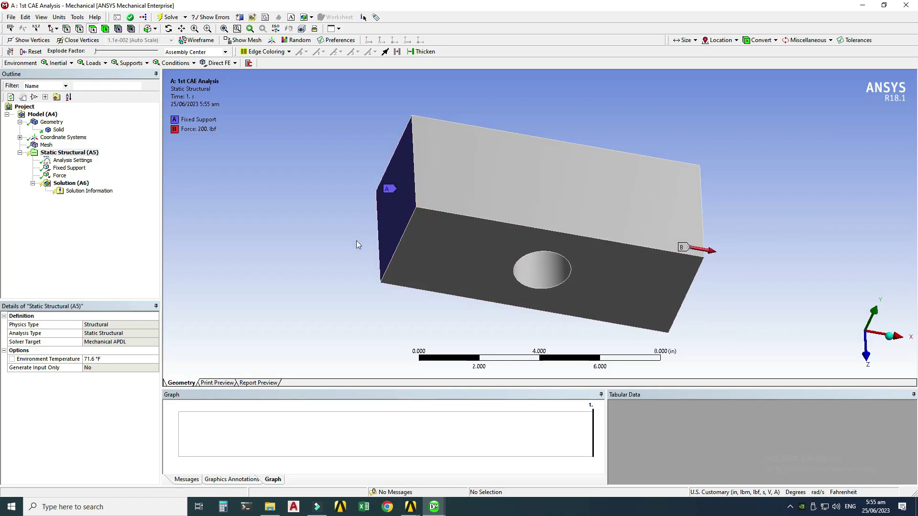
middle_drag(357, 245, 609, 241)
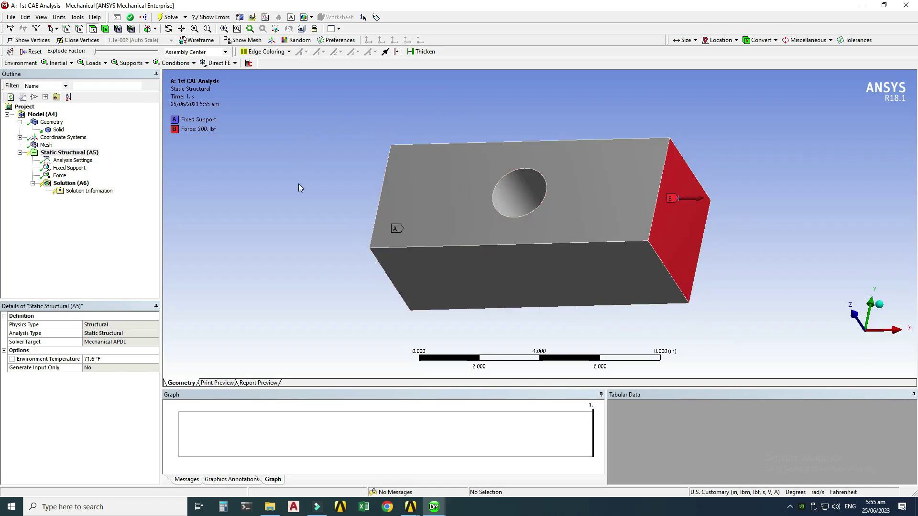
middle_drag(302, 198, 357, 225)
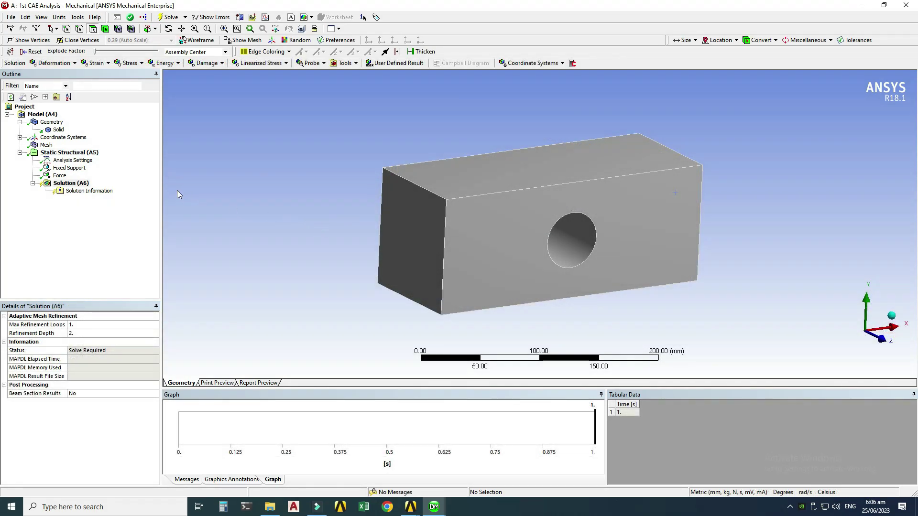
Insert a Total Deformation result under Solution (A6)
right_click(76, 184)
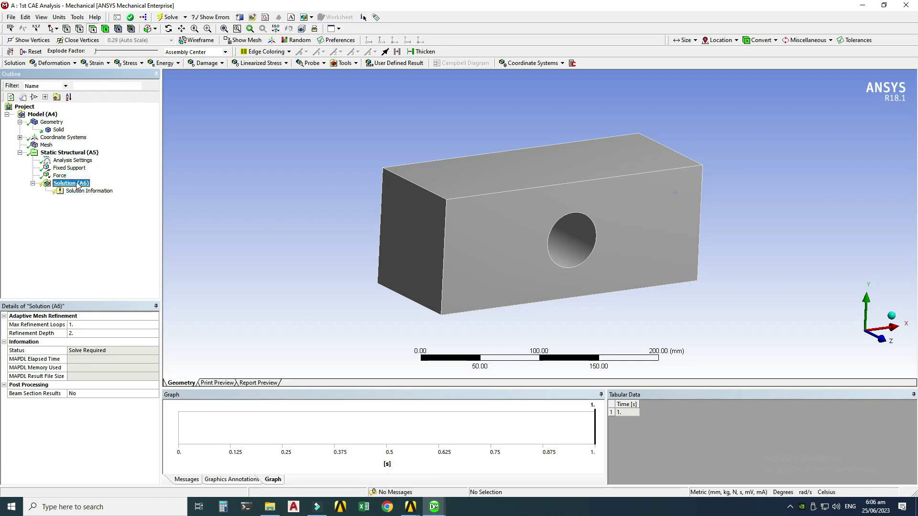
mouse_move(95, 188)
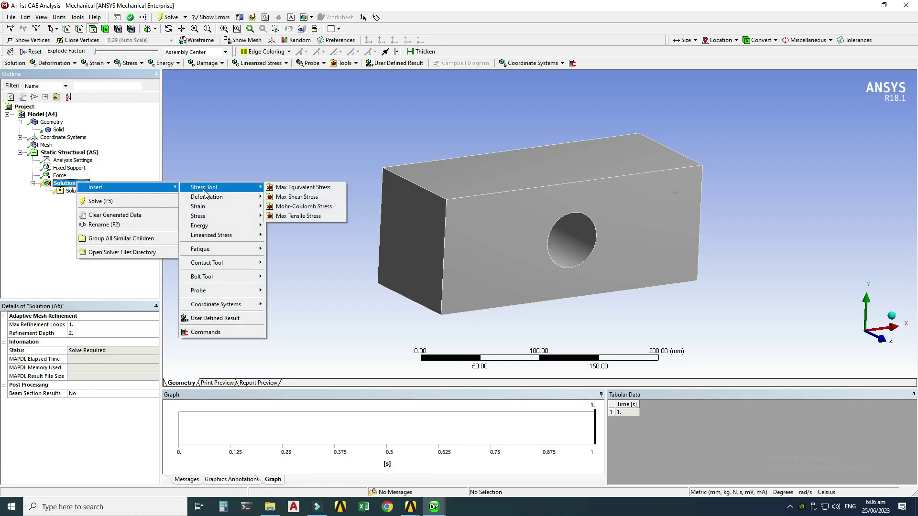
mouse_move(209, 197)
click(282, 197)
Insert an Equivalent (von-Mises) stress result under Solution (A6)
click(80, 184)
right_click(80, 184)
mouse_move(108, 188)
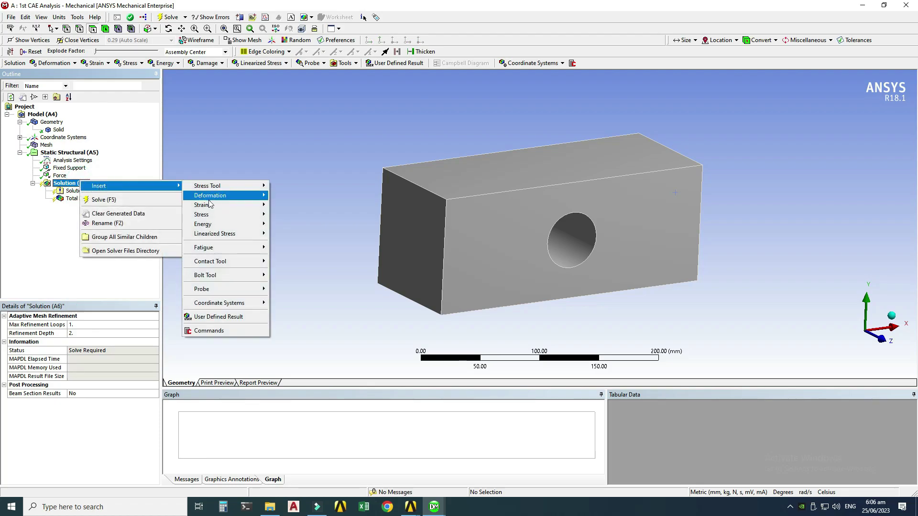
mouse_move(233, 215)
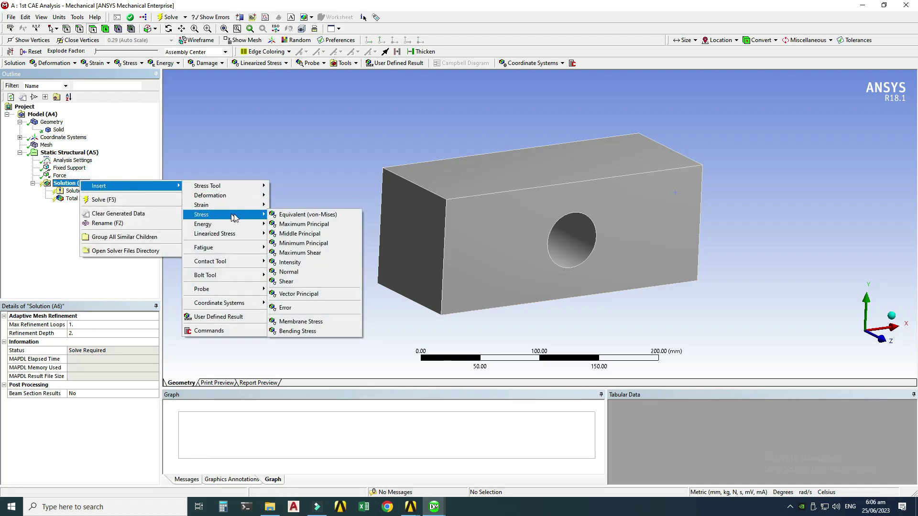
click(282, 214)
Insert a Maximum Principal strain result under Solution (A6)
click(67, 183)
right_click(72, 183)
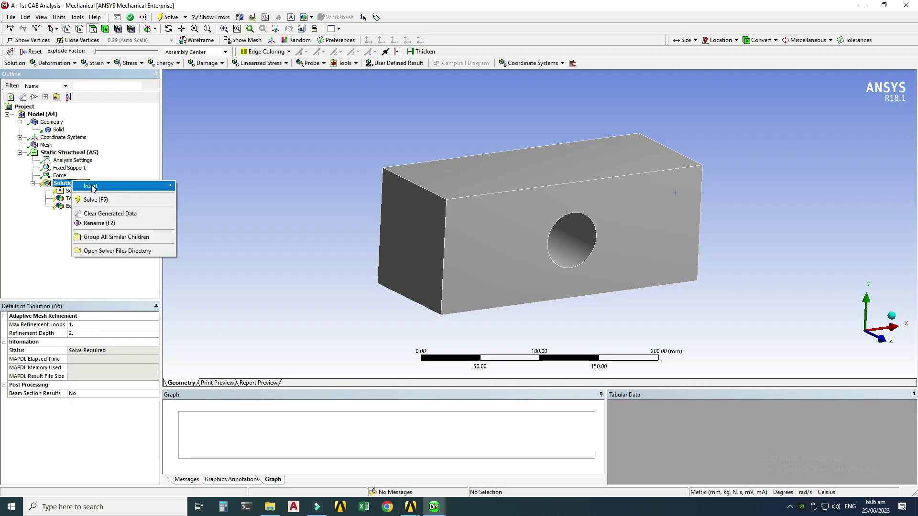
mouse_move(125, 185)
mouse_move(249, 204)
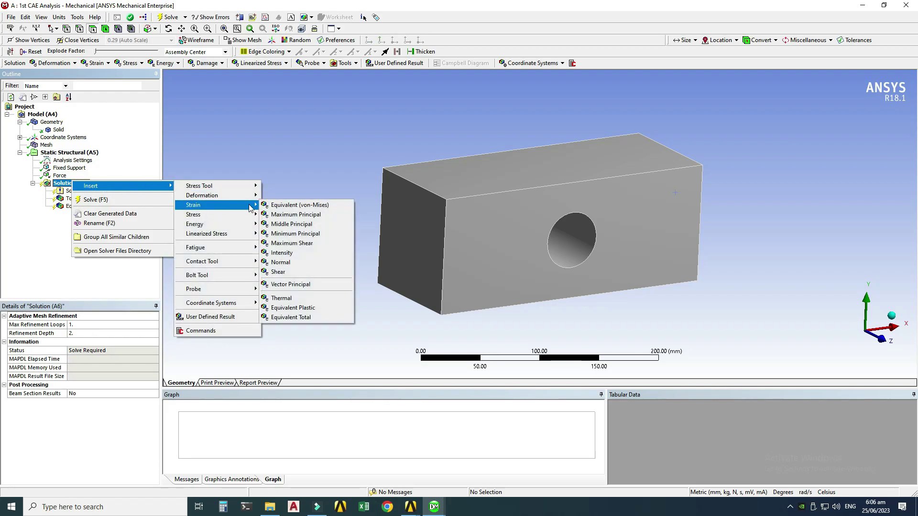
click(282, 214)
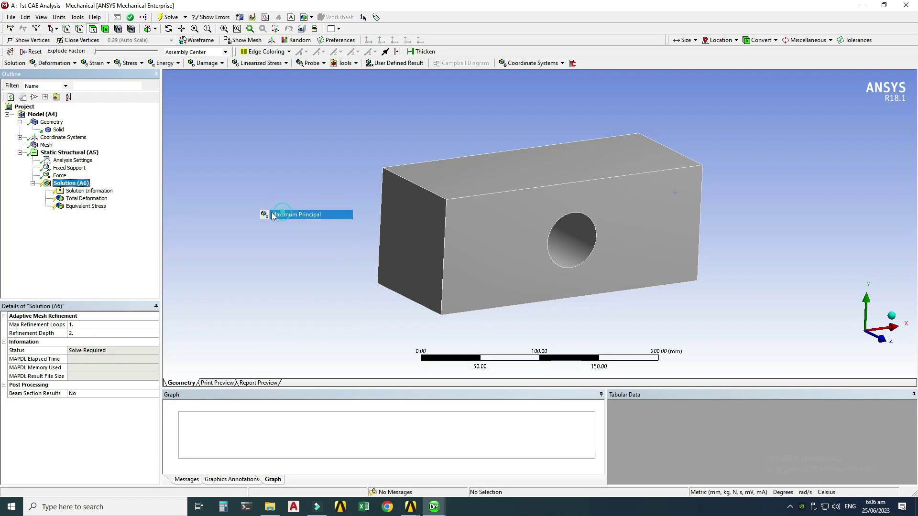
Insert a Force Reaction probe under Solution (A6) and assign Fixed Support as its boundary condition
click(78, 184)
right_click(78, 186)
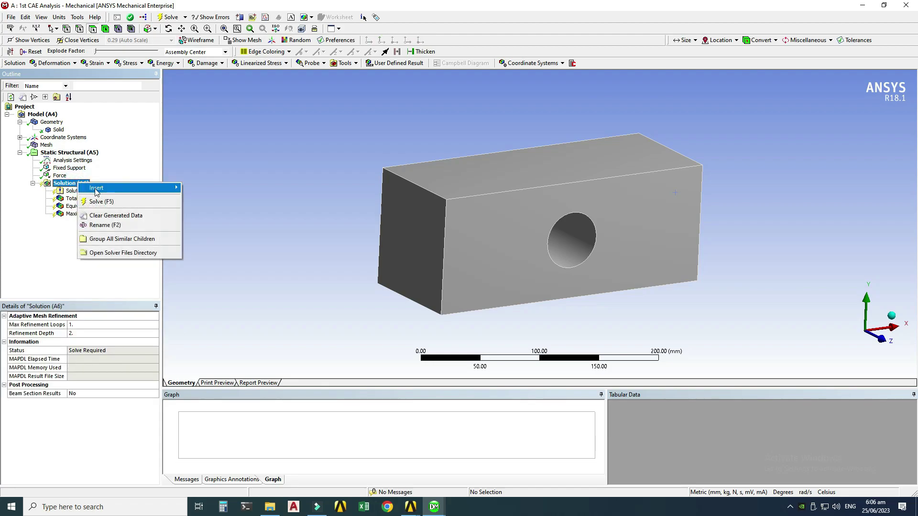
mouse_move(138, 188)
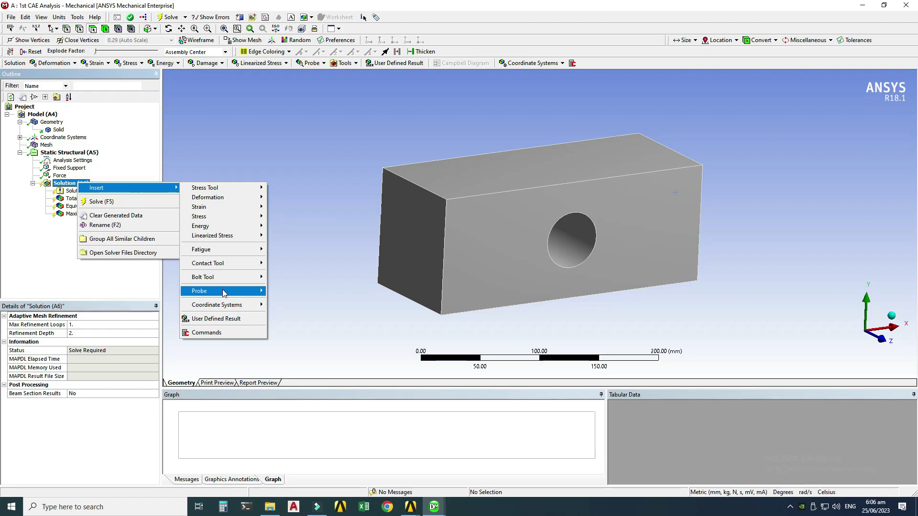
mouse_move(225, 292)
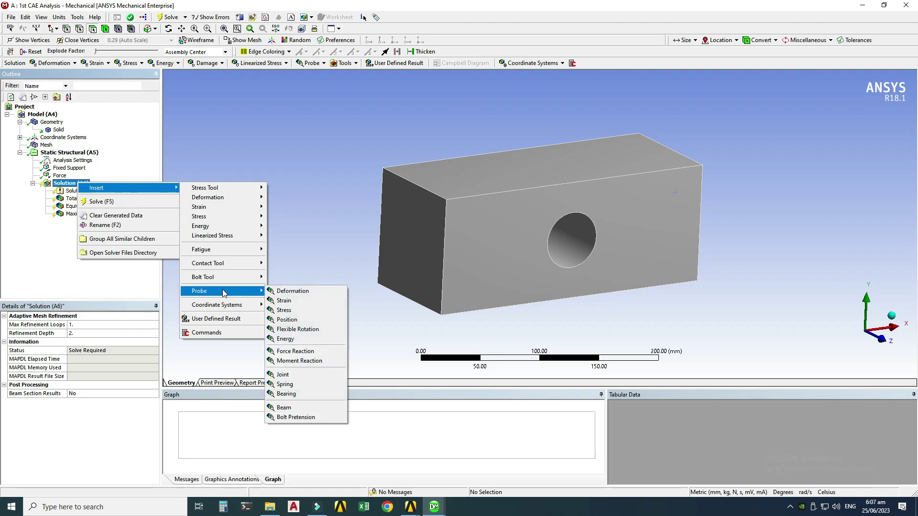
click(306, 352)
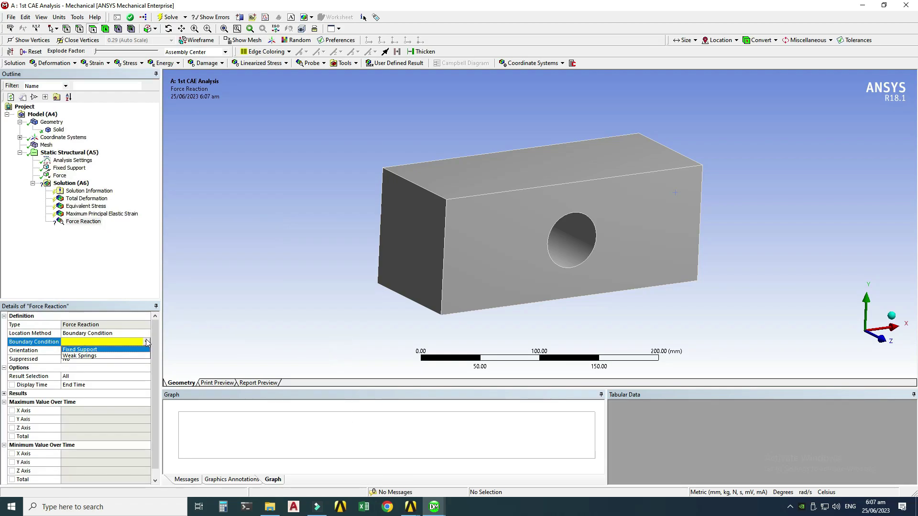
click(80, 349)
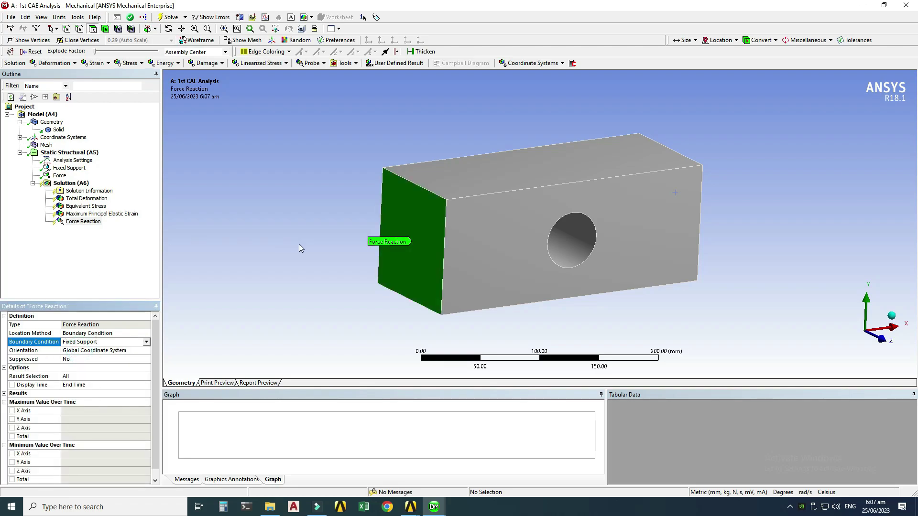
middle_drag(655, 254, 578, 237)
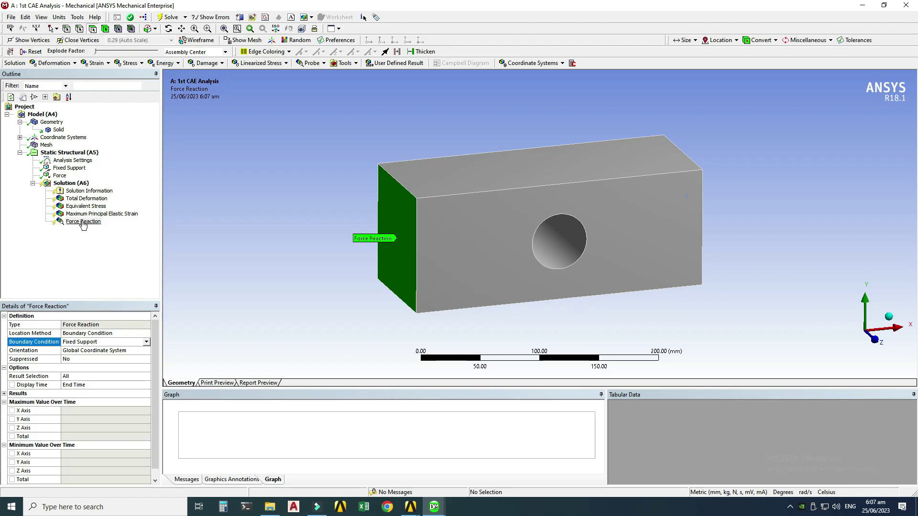
Solve the static structural analysis from Solution (A6)
click(68, 185)
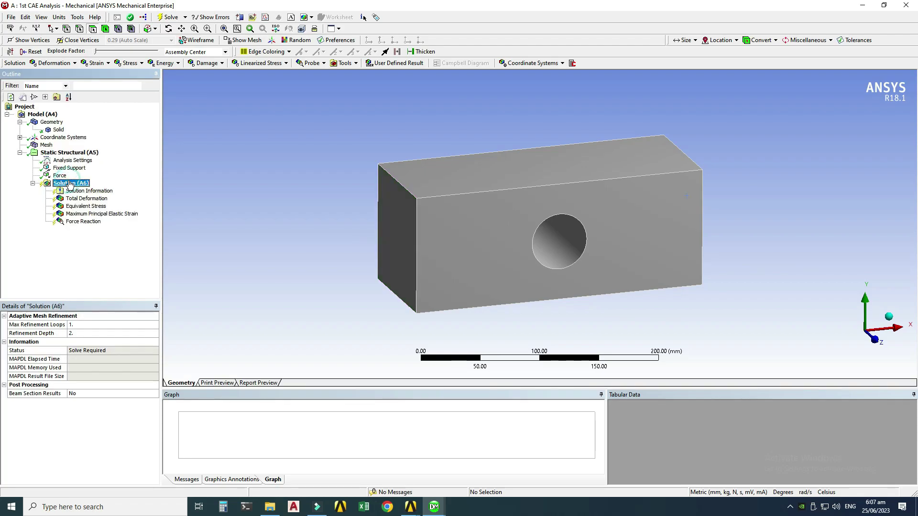
right_click(70, 184)
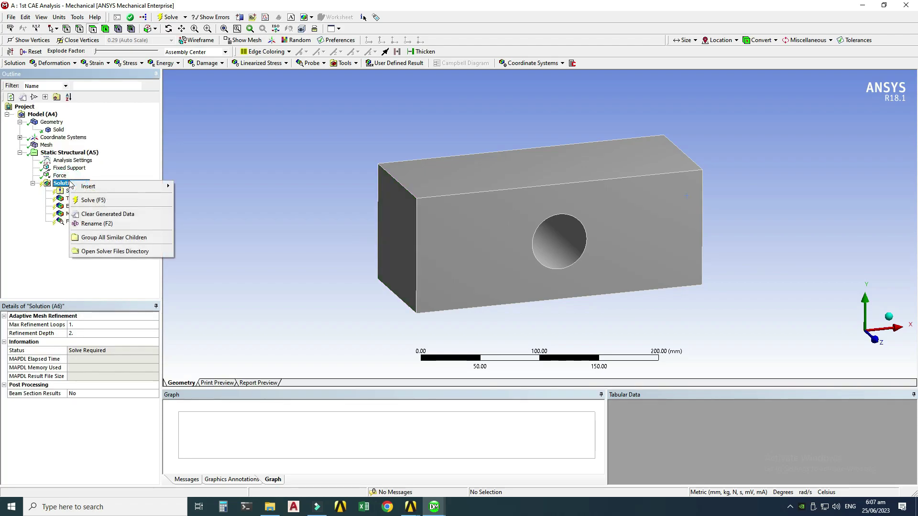
click(92, 200)
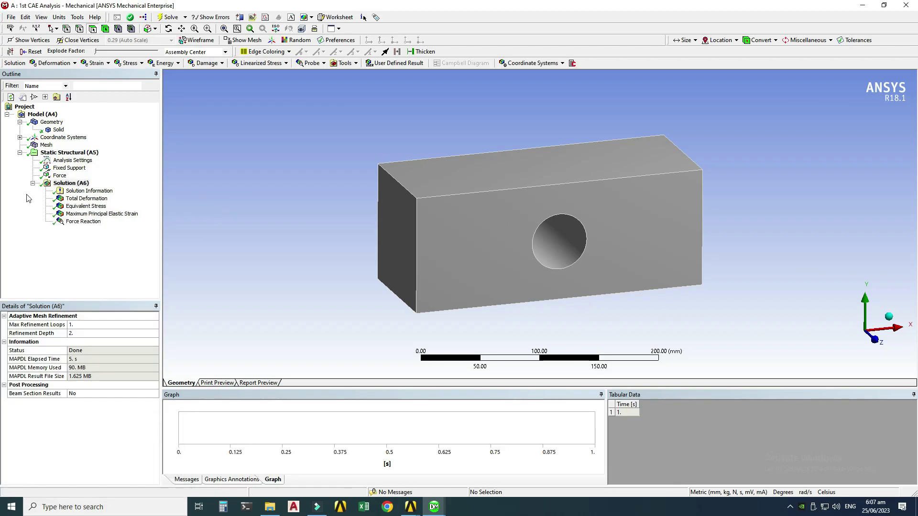
Examine the Total Deformation contours and units from several sides, playing and stopping the deformation animation
click(73, 199)
middle_drag(375, 248, 425, 209)
middle_drag(572, 238, 397, 300)
middle_drag(430, 247, 373, 302)
click(201, 406)
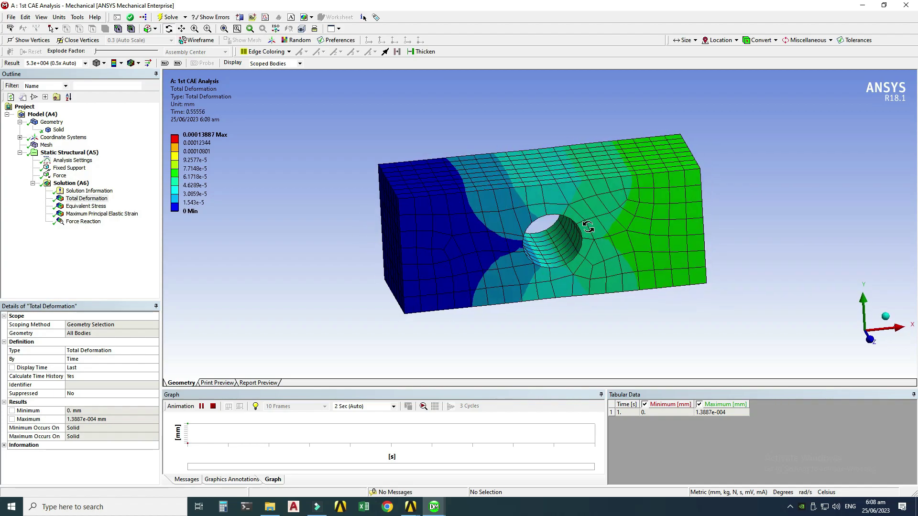
click(213, 406)
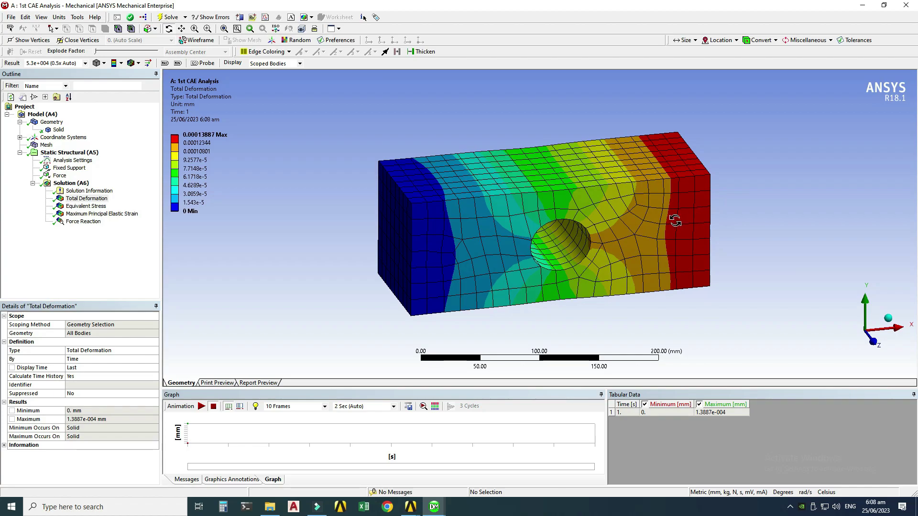
drag(689, 221, 705, 189)
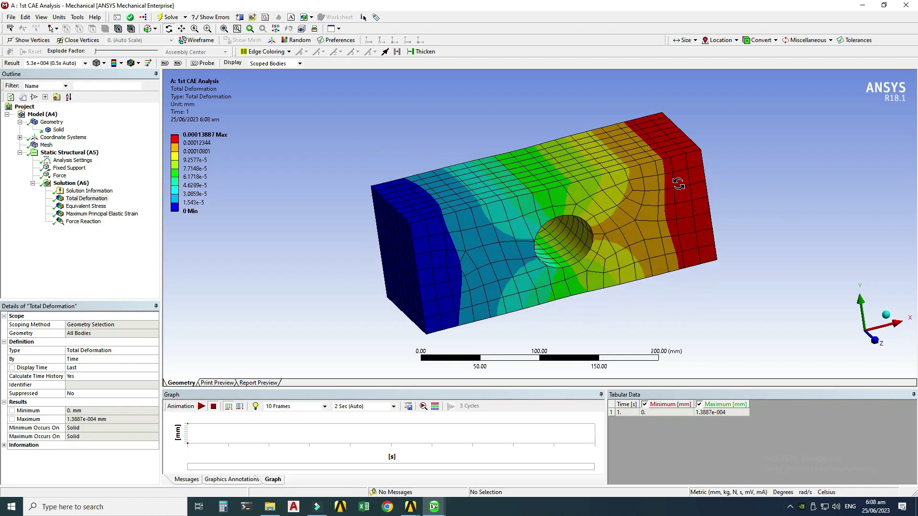
click(59, 17)
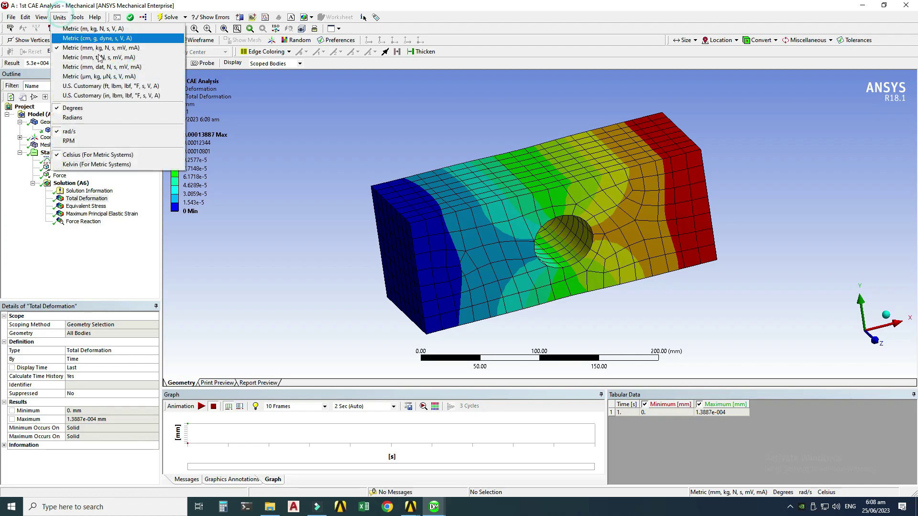
click(55, 230)
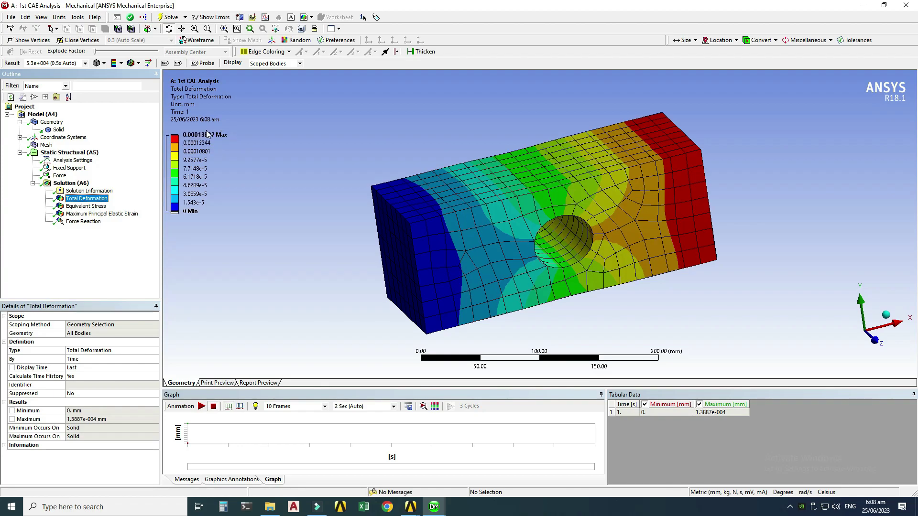
middle_drag(414, 211, 340, 197)
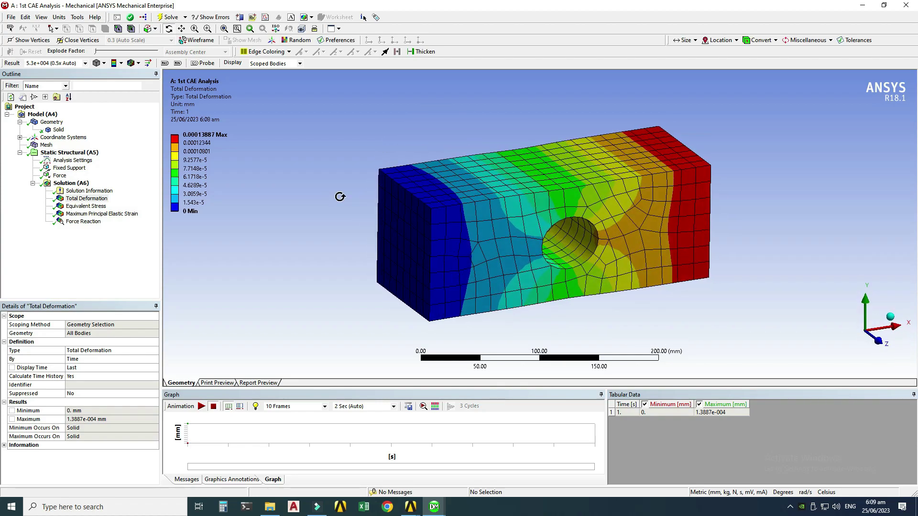
Set the deformation display scale of the Total Deformation result to 1.0 (True Scale)
click(83, 64)
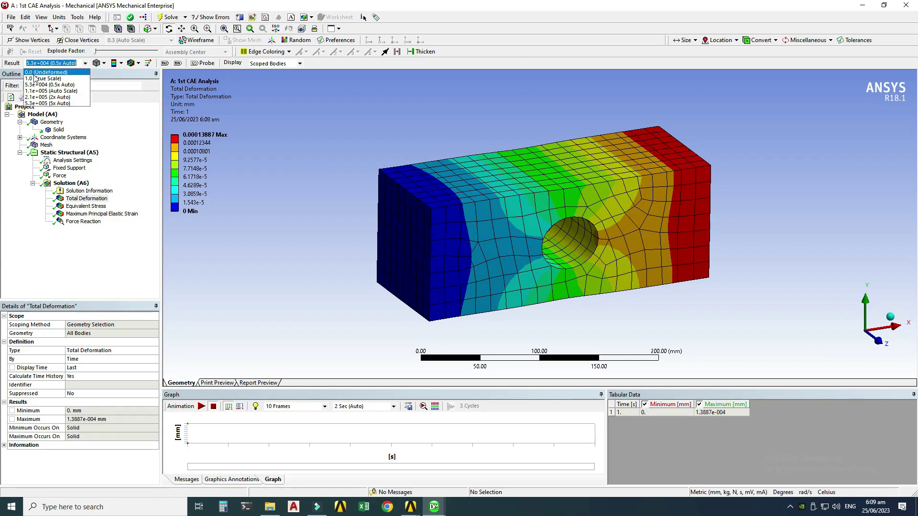
click(35, 77)
middle_drag(568, 228, 585, 220)
click(85, 64)
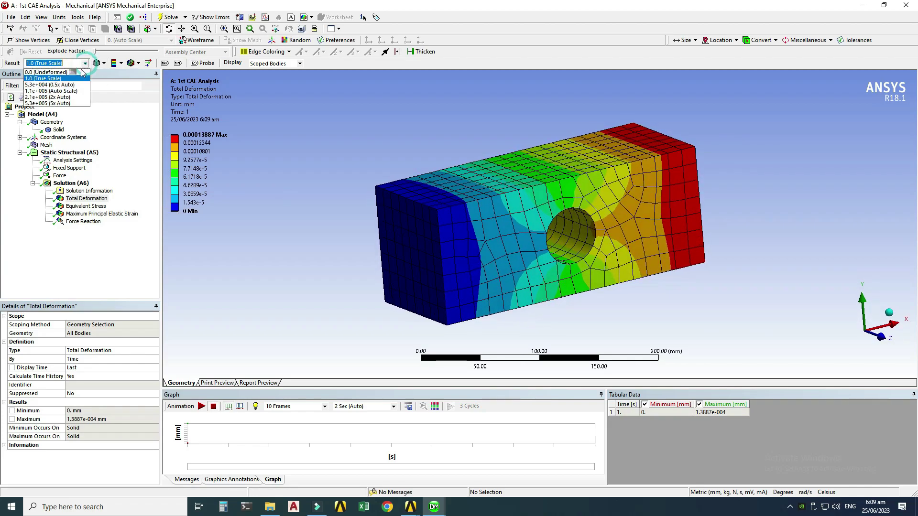
Examine the Equivalent Stress and Maximum Principal Elastic Strain contours around the hole and block faces from several sides
click(86, 206)
middle_drag(334, 184, 447, 220)
click(195, 138)
click(188, 145)
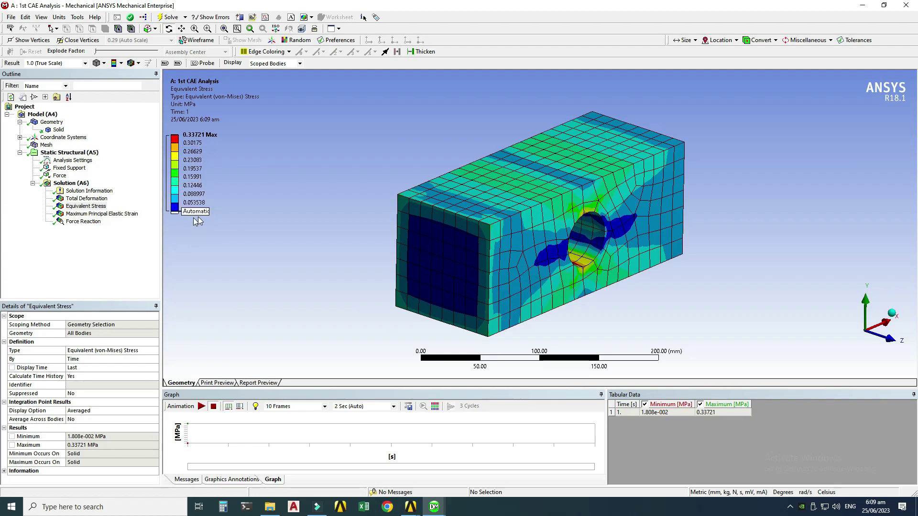
middle_drag(421, 211, 497, 187)
middle_drag(540, 210, 564, 241)
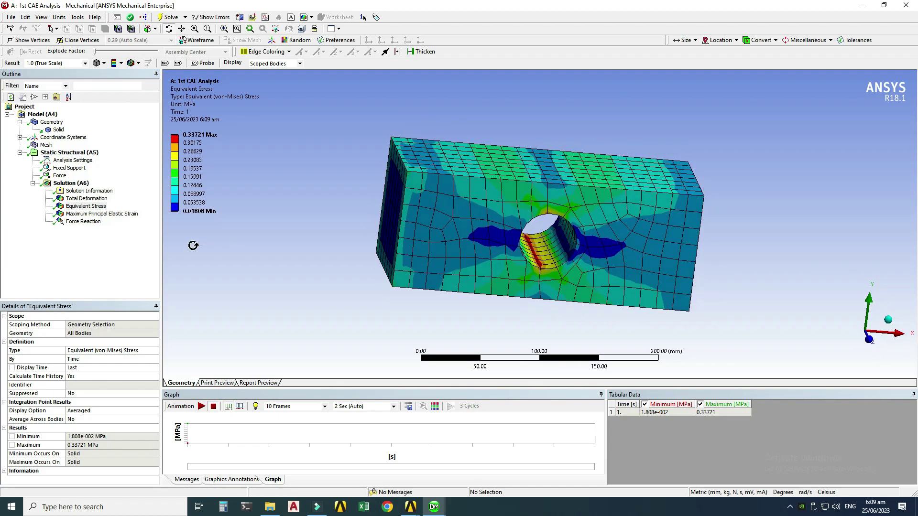
click(91, 214)
middle_drag(231, 253, 318, 244)
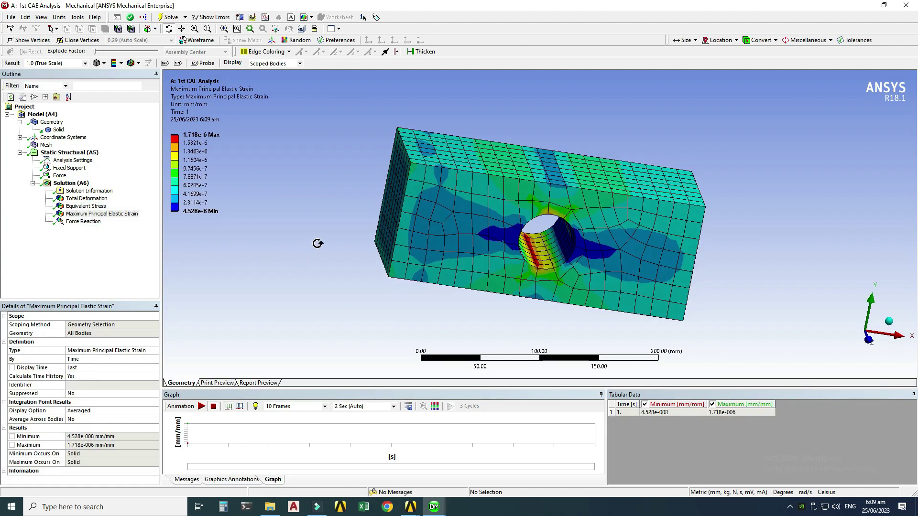
Examine the Force Reaction result at the fixed face, checking its arrow direction and its X, Y, Z and total components
click(96, 222)
middle_drag(383, 287, 669, 243)
middle_drag(680, 189, 756, 316)
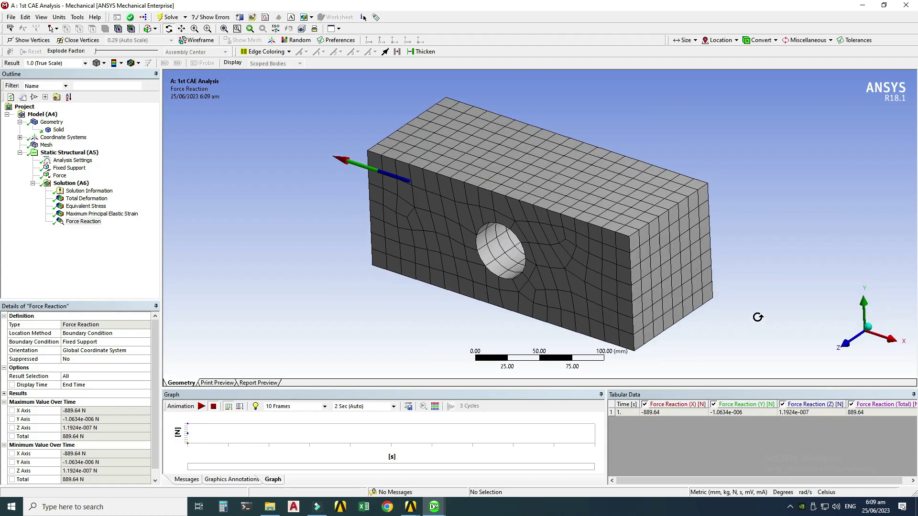
middle_drag(619, 256, 637, 233)
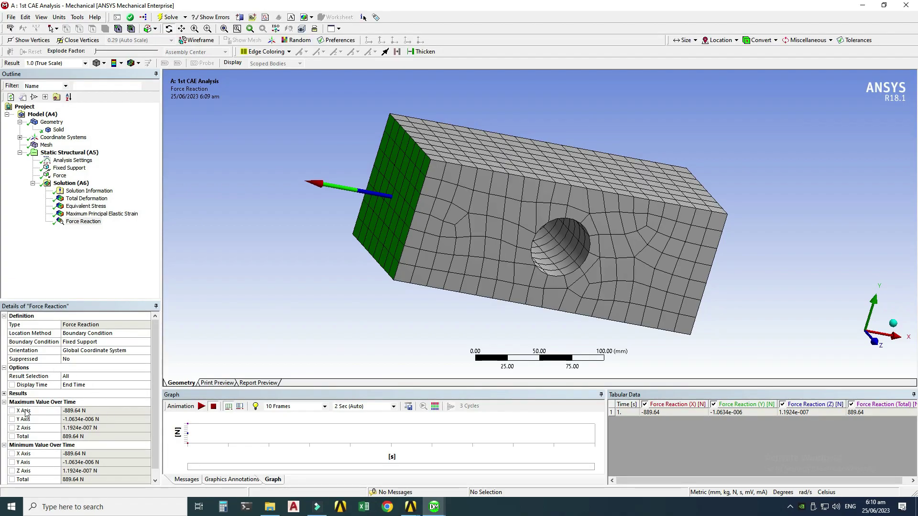
drag(311, 286, 306, 244)
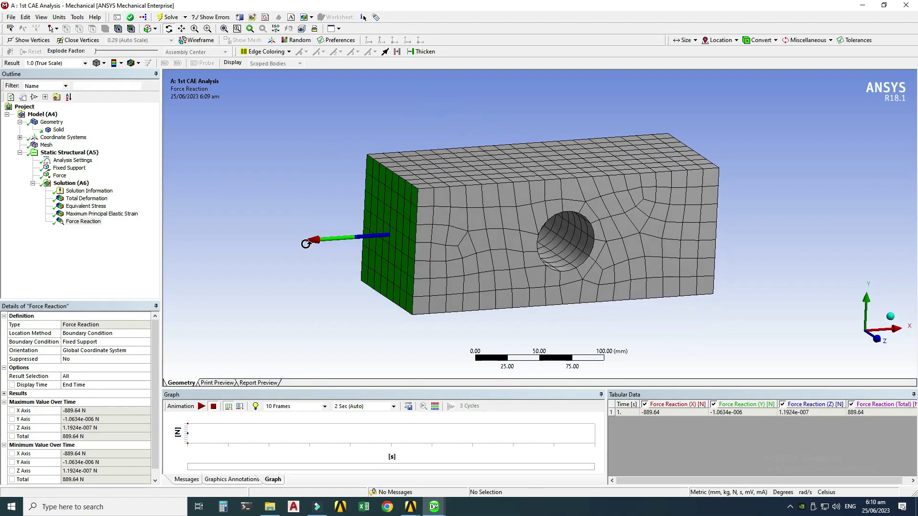
Probe the Equivalent Stress at five points: two on the block's top face, two on the hole's face and one on the fixed face
click(80, 206)
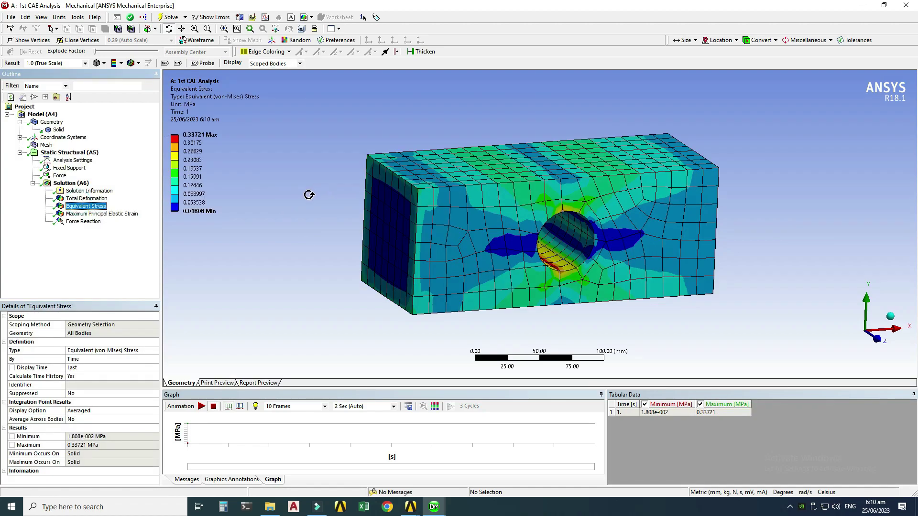
click(206, 63)
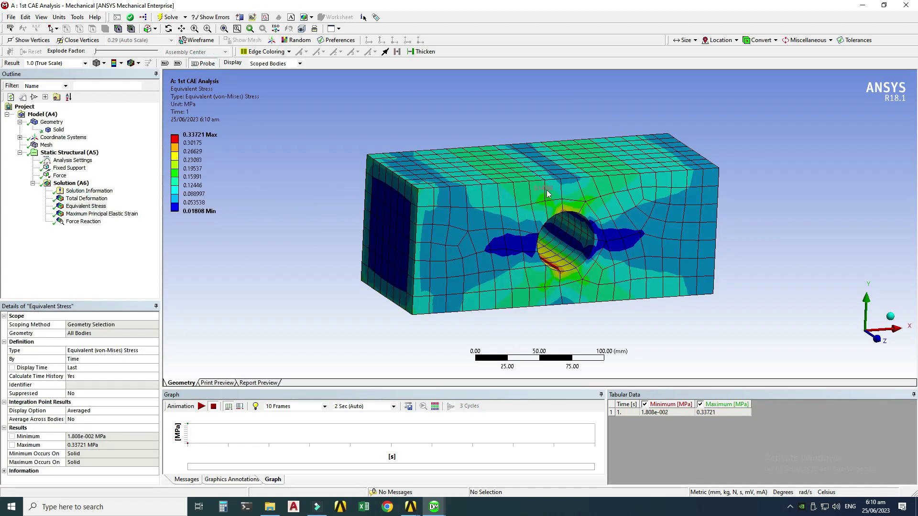
click(649, 150)
click(497, 156)
click(471, 252)
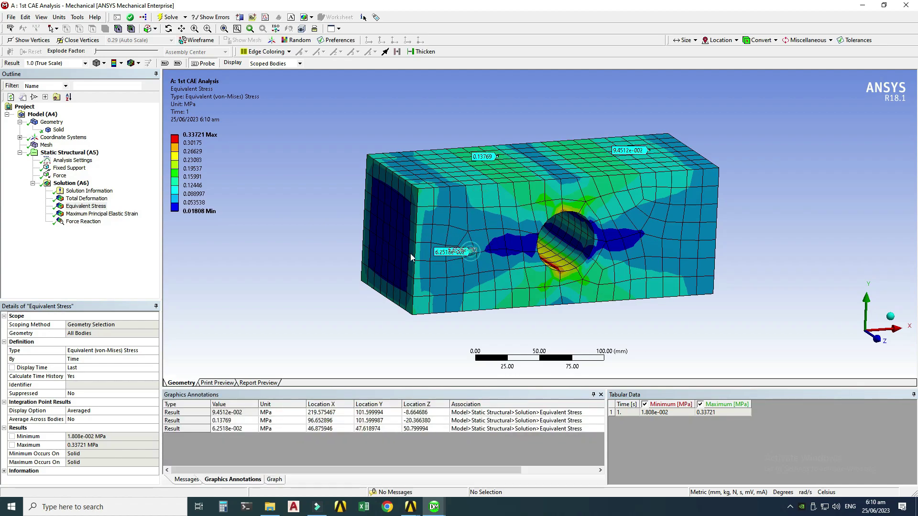
click(378, 219)
click(686, 217)
middle_drag(690, 223, 725, 196)
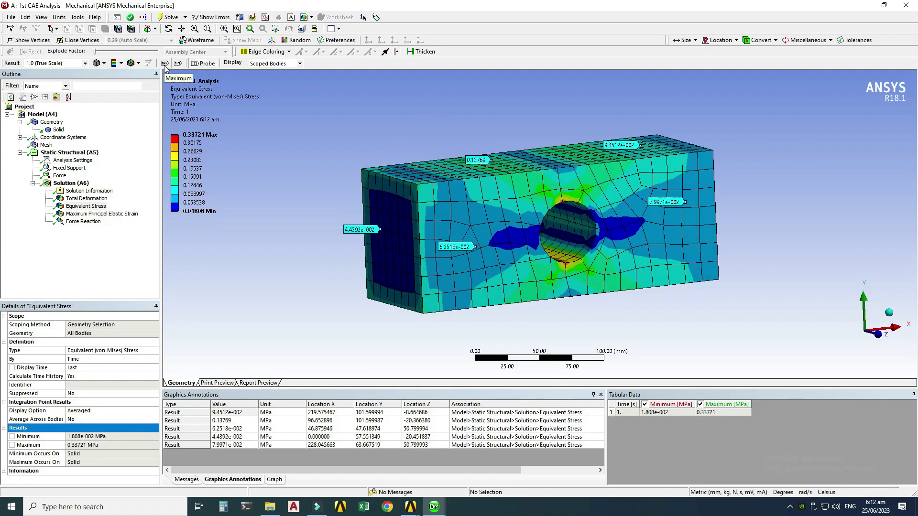
Show the maximum and minimum labels on the Equivalent Stress plot and inspect their locations around the hole
click(165, 63)
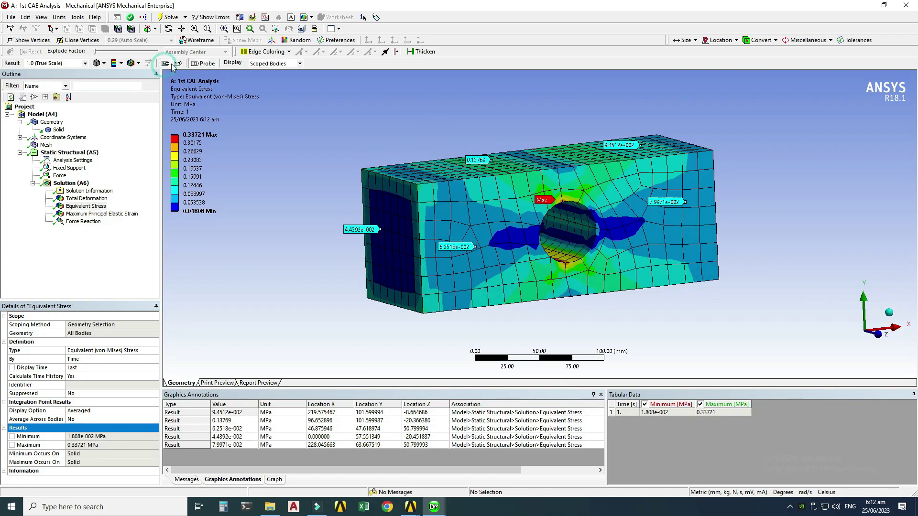
click(177, 64)
middle_drag(357, 209, 417, 183)
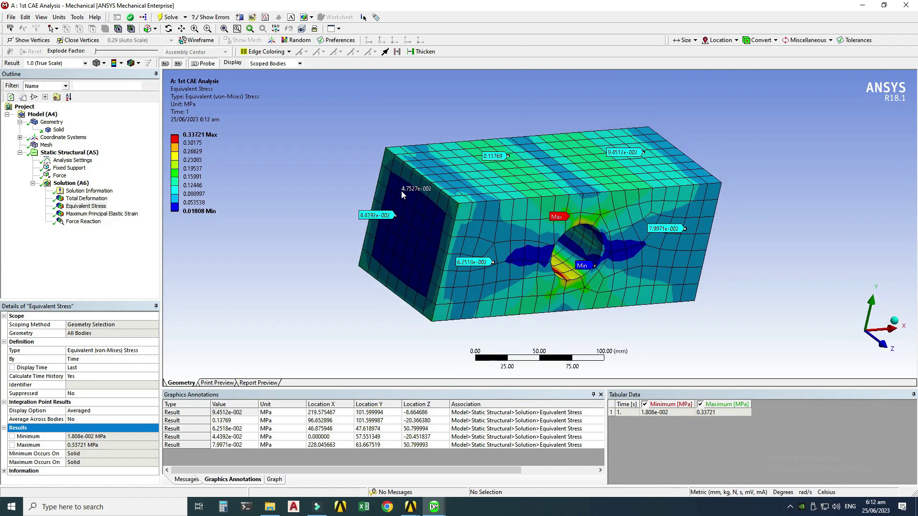